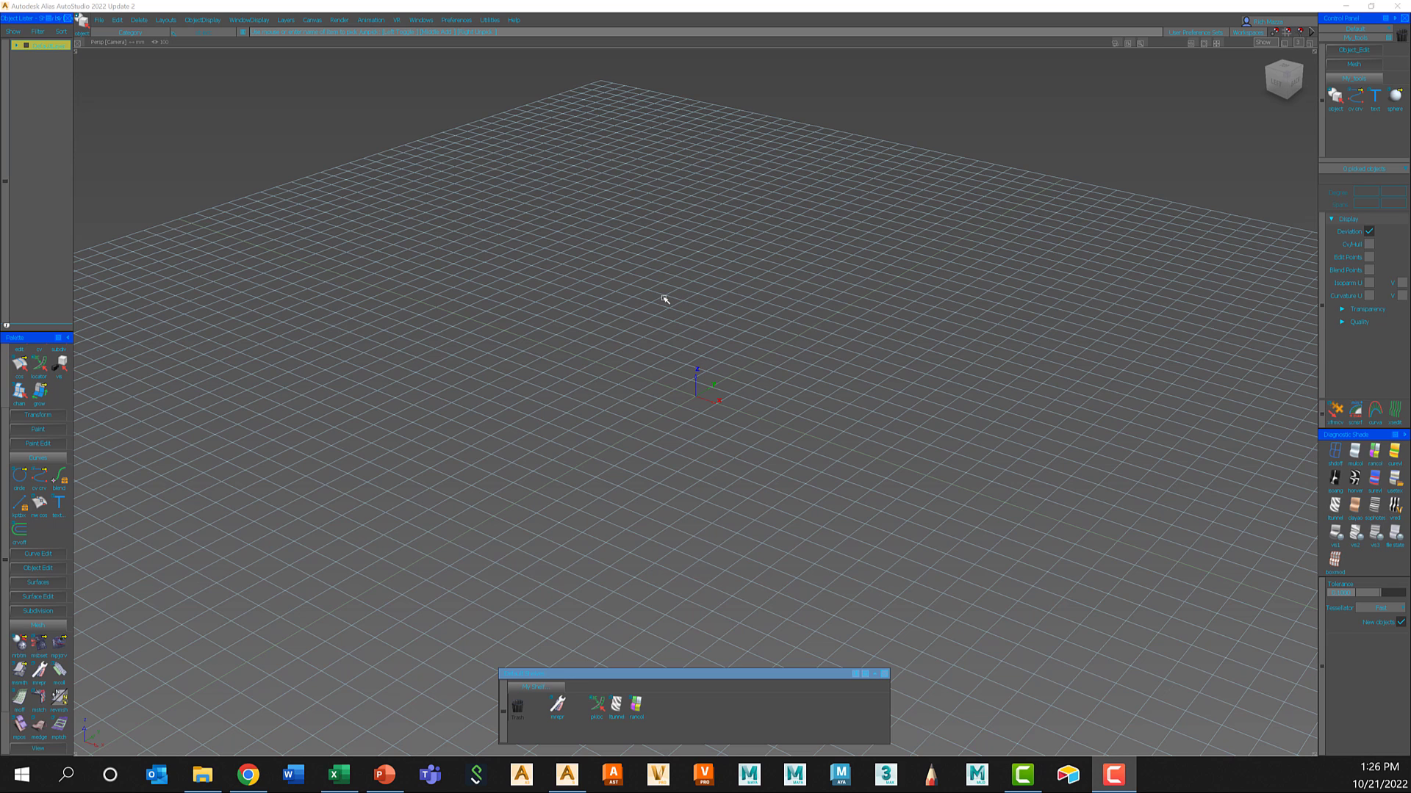
Display the three marking menus in turn: the pick tools, the transform tools and the display controls.
click(664, 299)
ctrl+shift+click(648, 286)
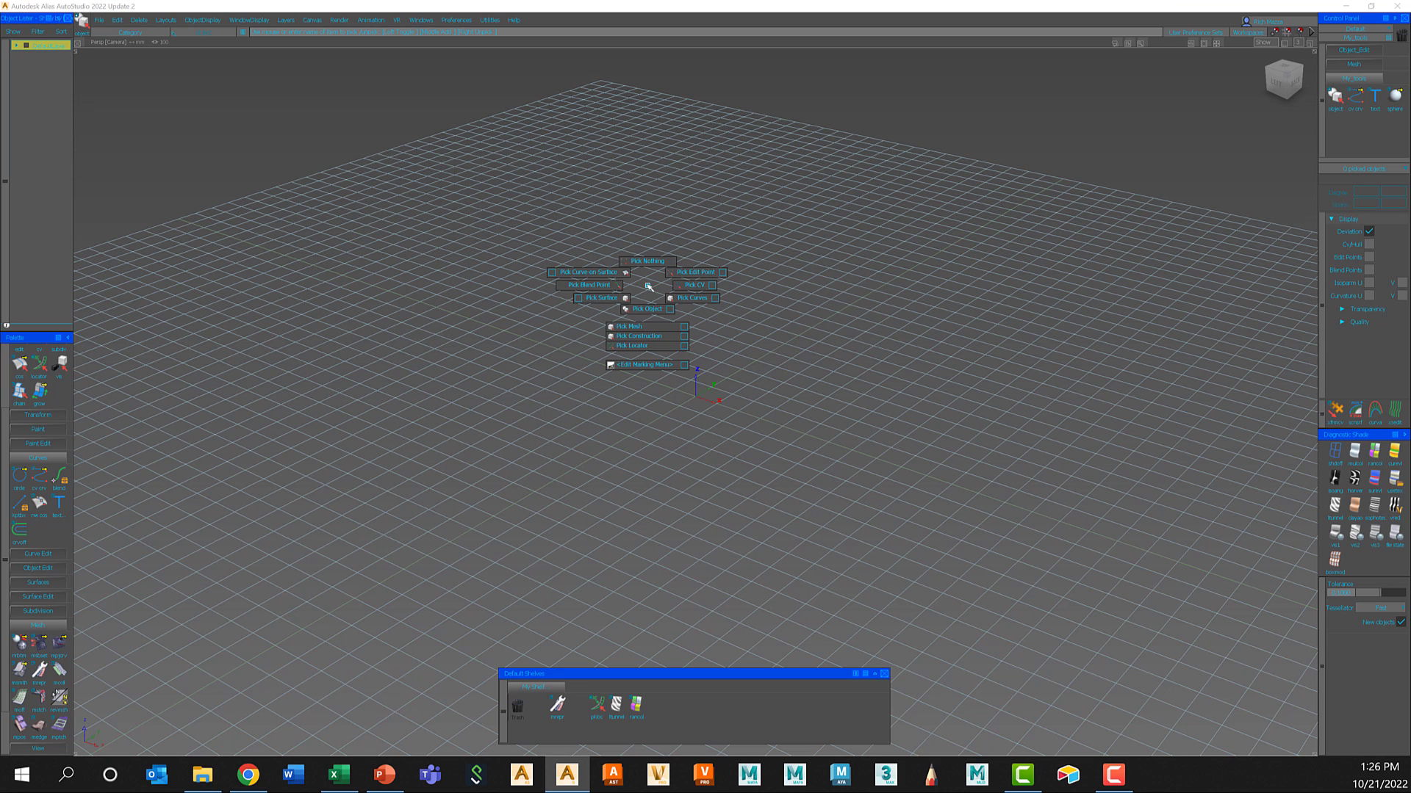
ctrl+shift+middle_click(660, 288)
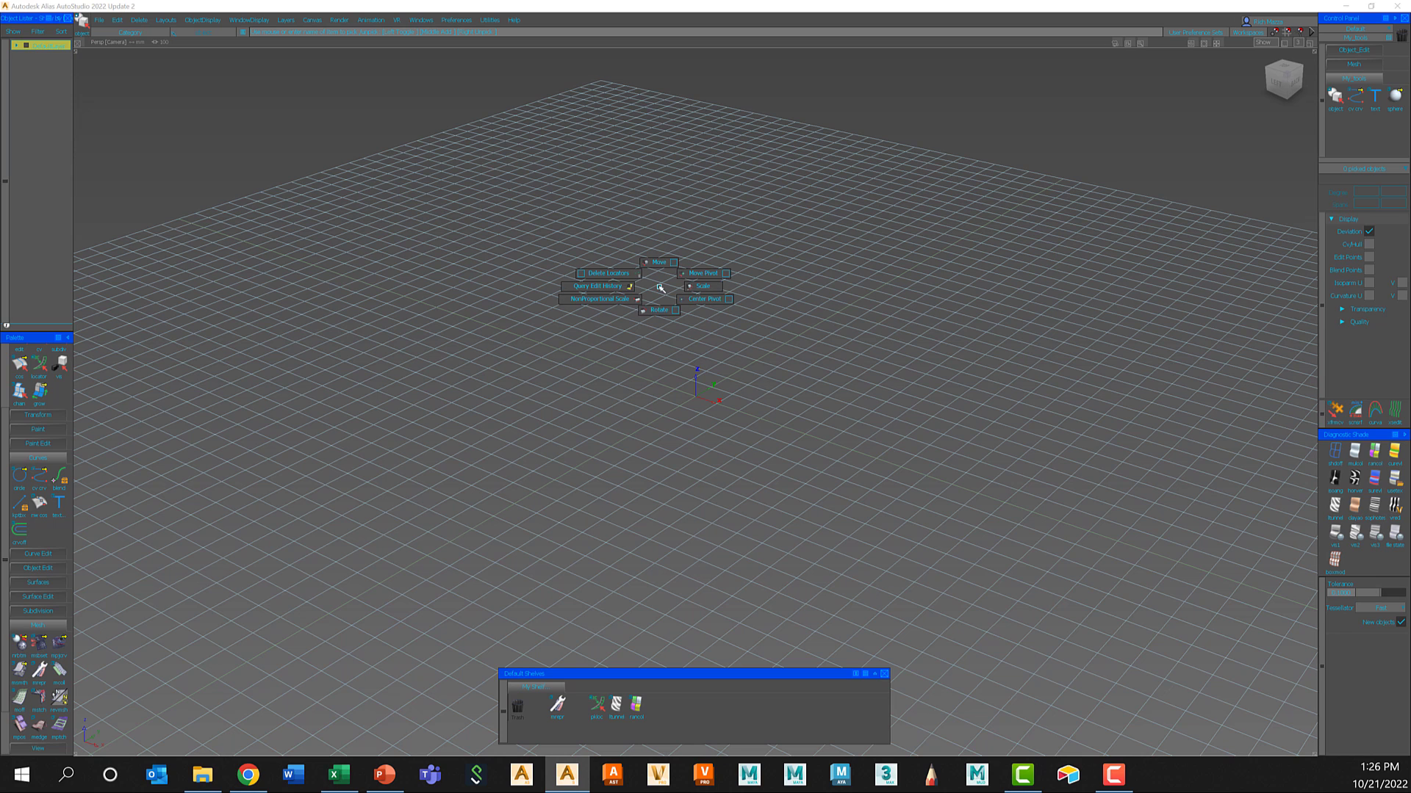
ctrl+shift+right_click(660, 288)
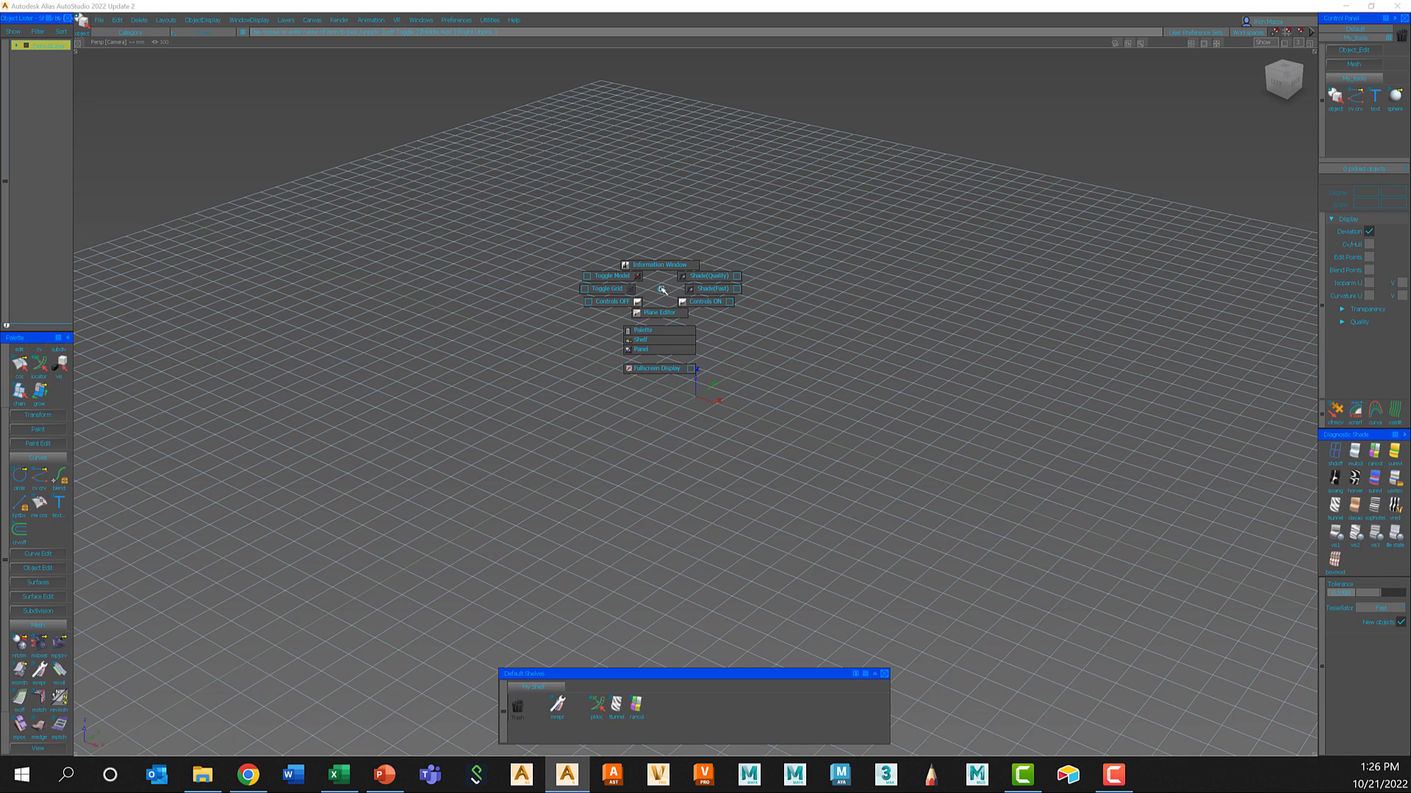
click(661, 289)
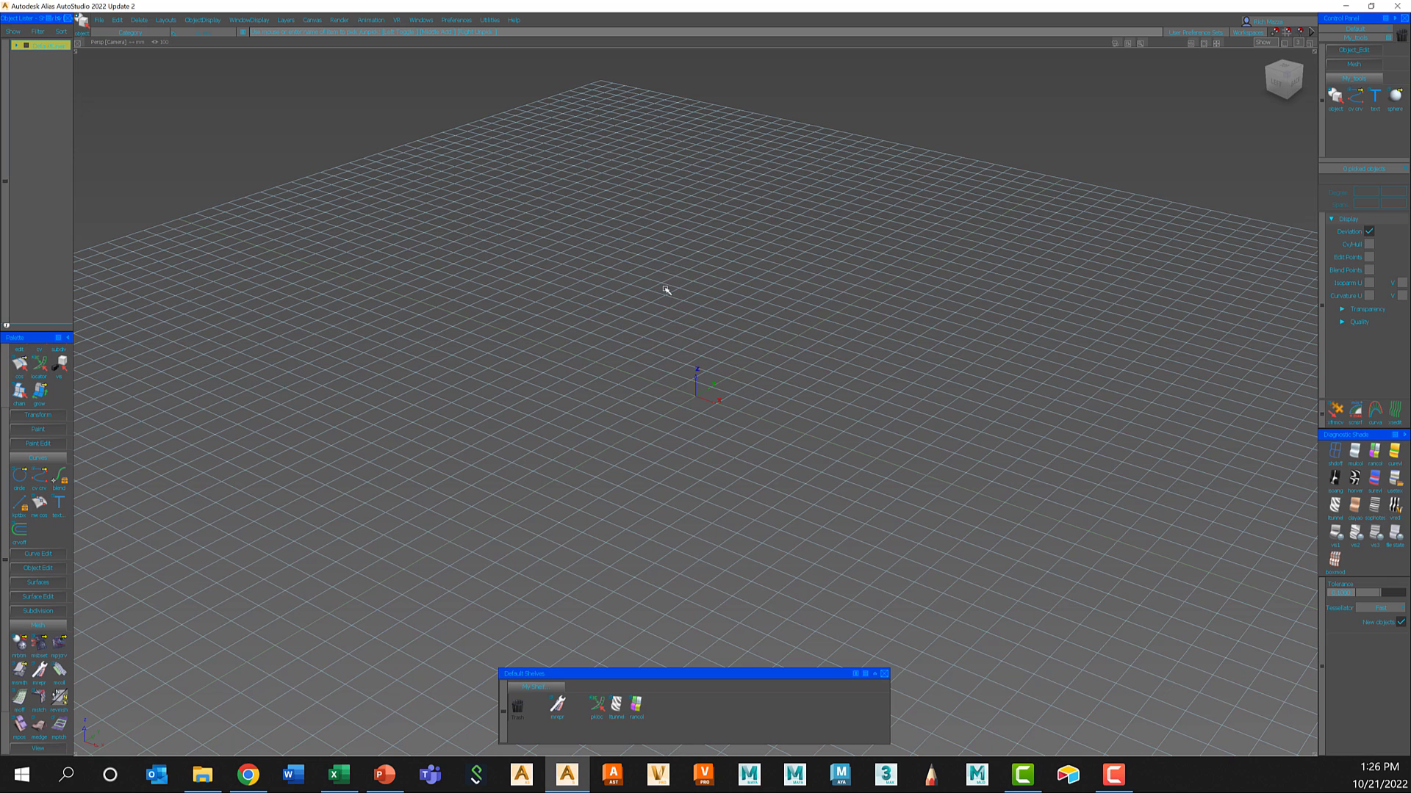
Open the Marking Menu Options, check the Show Option Box setting, and exit the dialog.
click(456, 20)
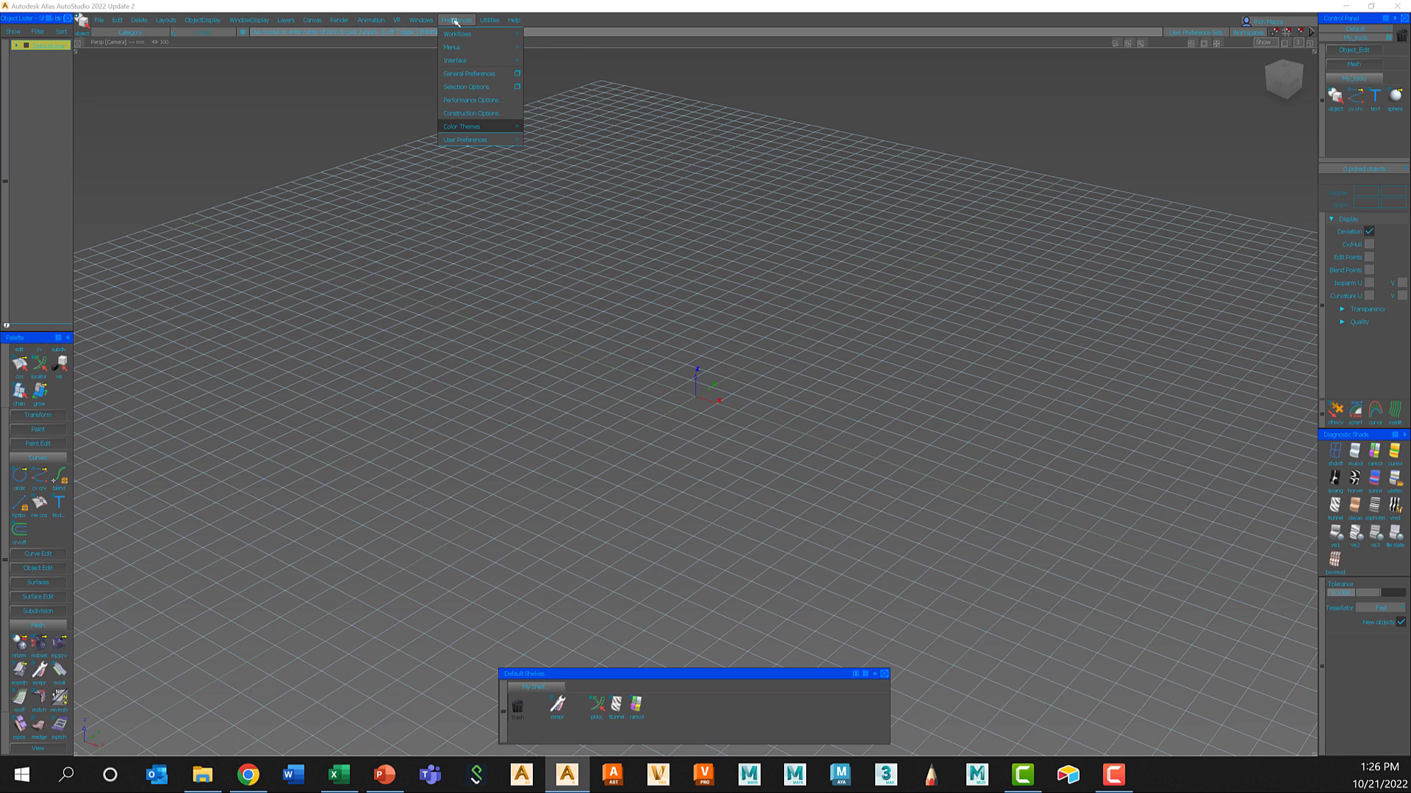
mouse_move(454, 47)
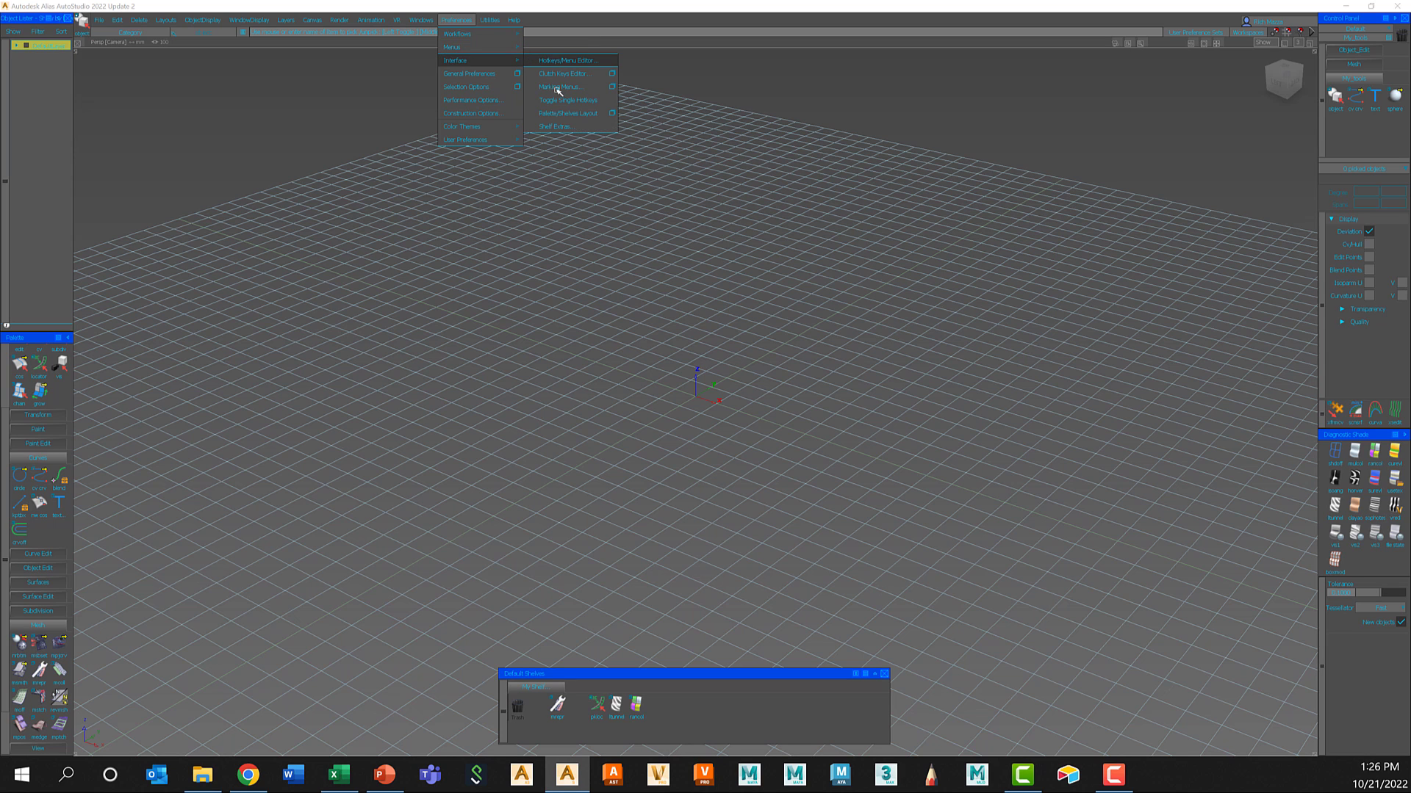
click(613, 87)
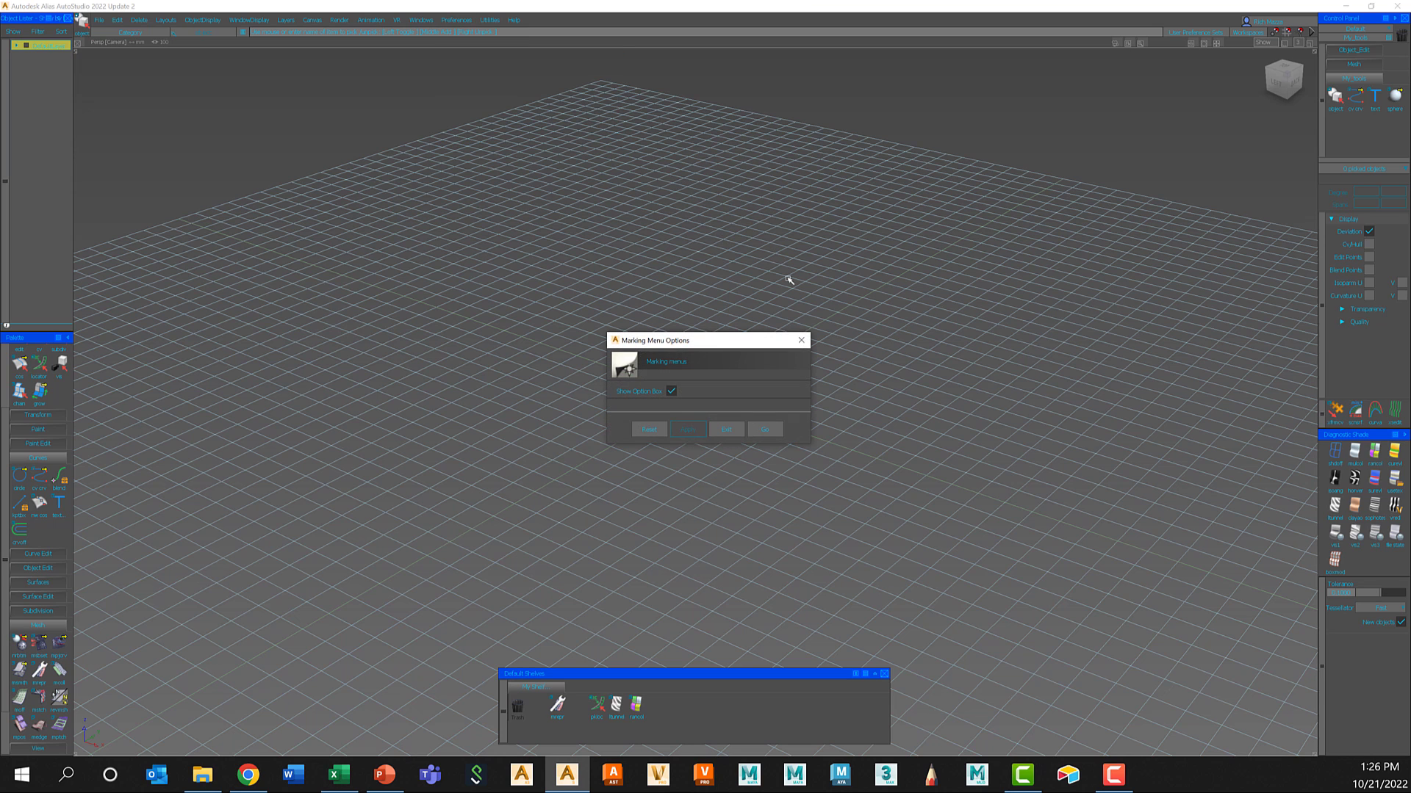
drag(702, 350, 642, 161)
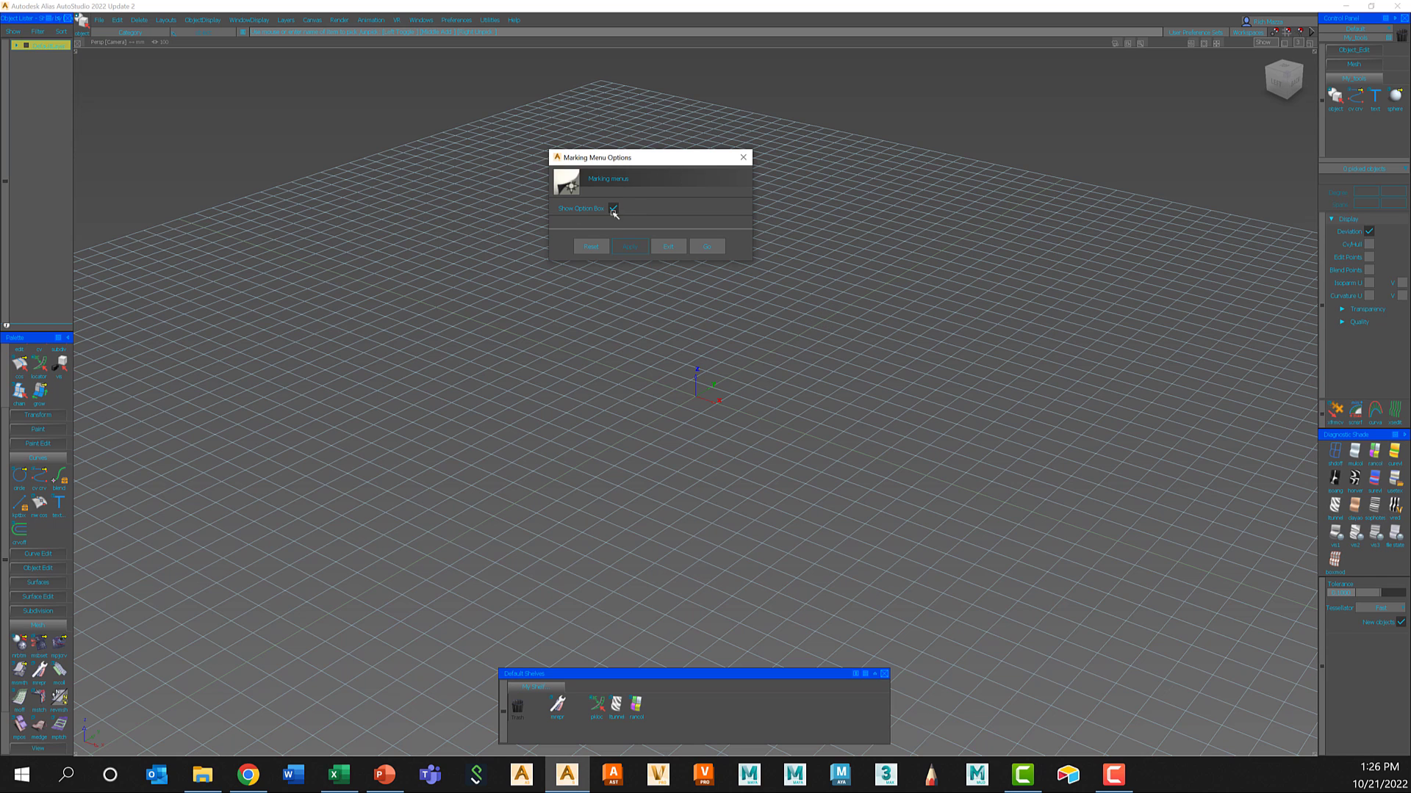
click(668, 246)
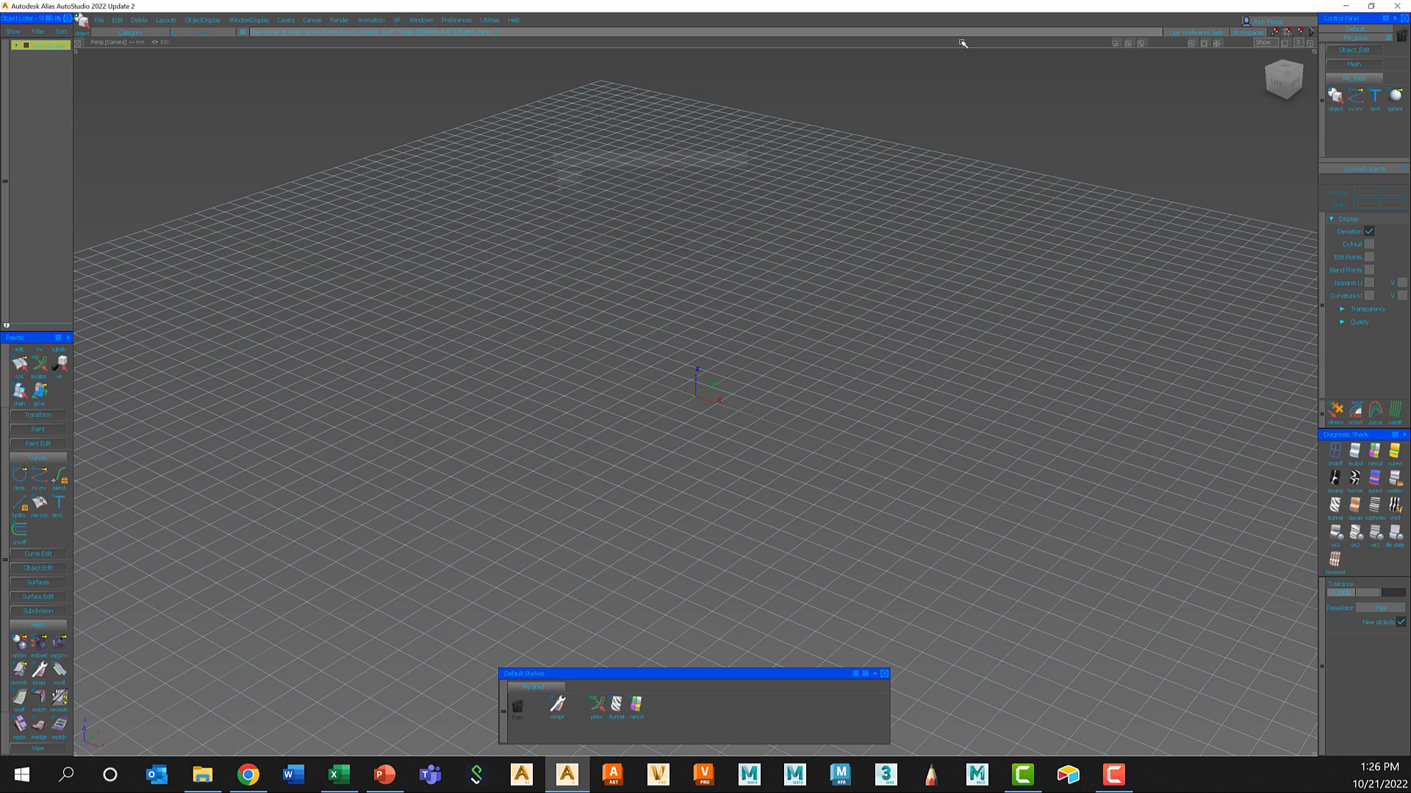
Open the marking menus editor, place it beside the grid's centre and lengthen it to show the full tool list.
click(456, 20)
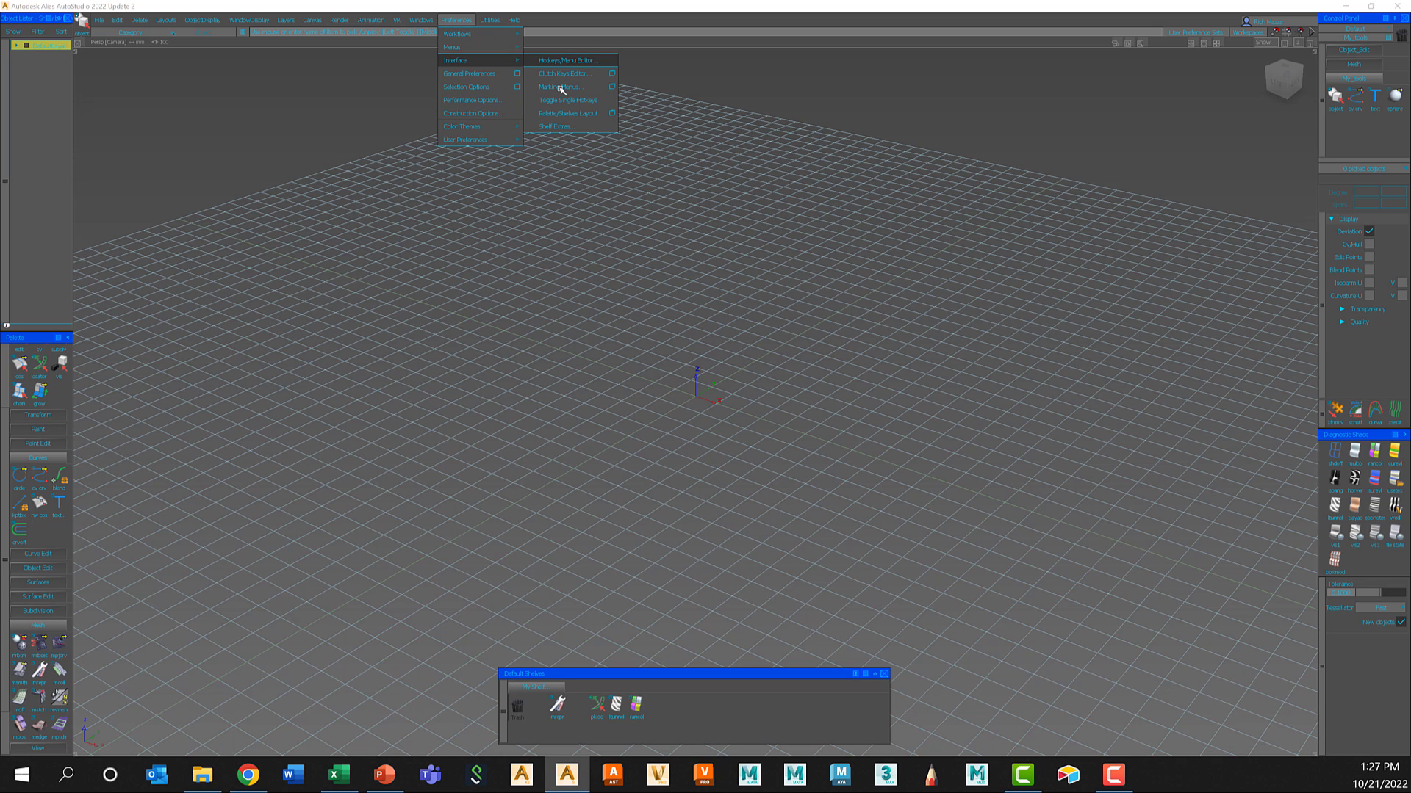
click(561, 89)
drag(713, 231, 765, 132)
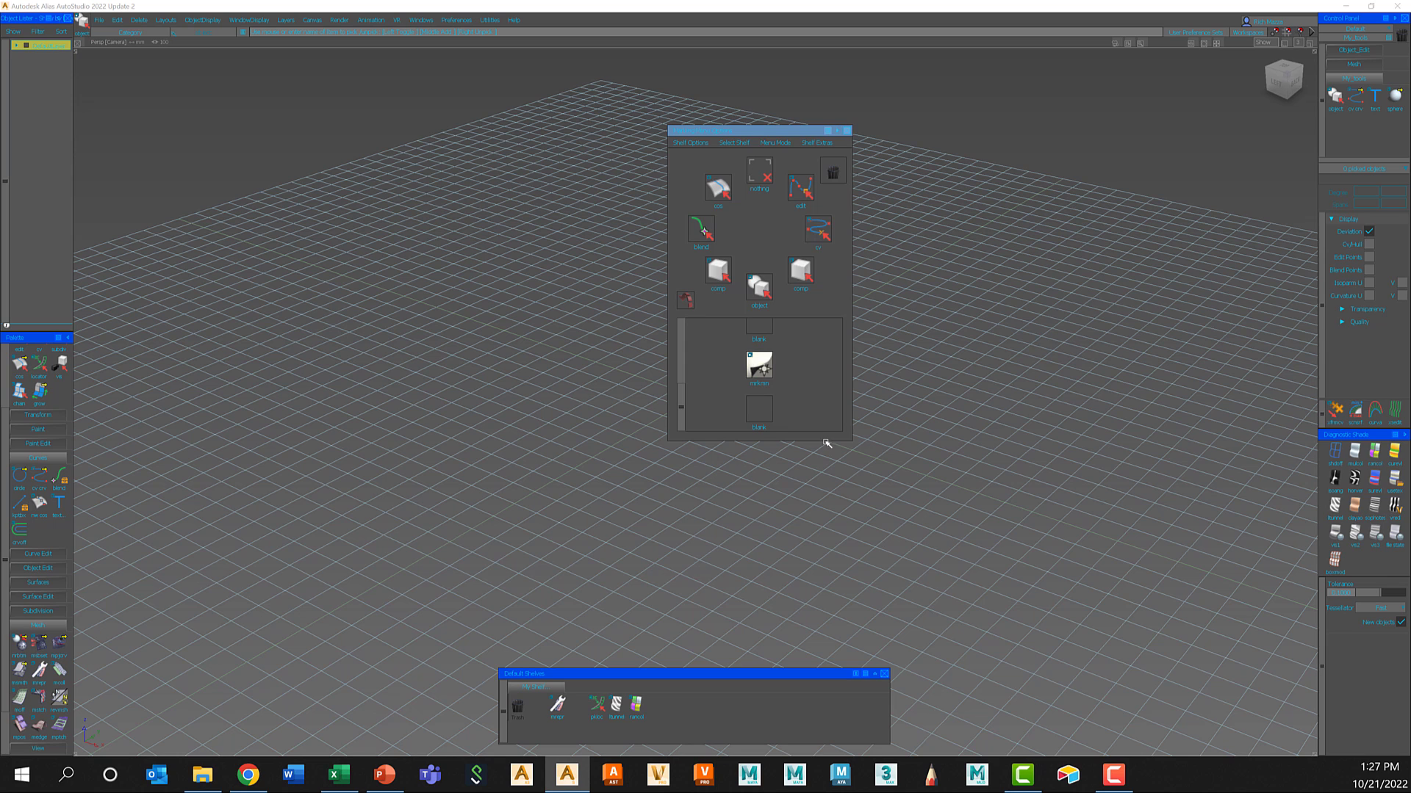
drag(826, 439, 826, 647)
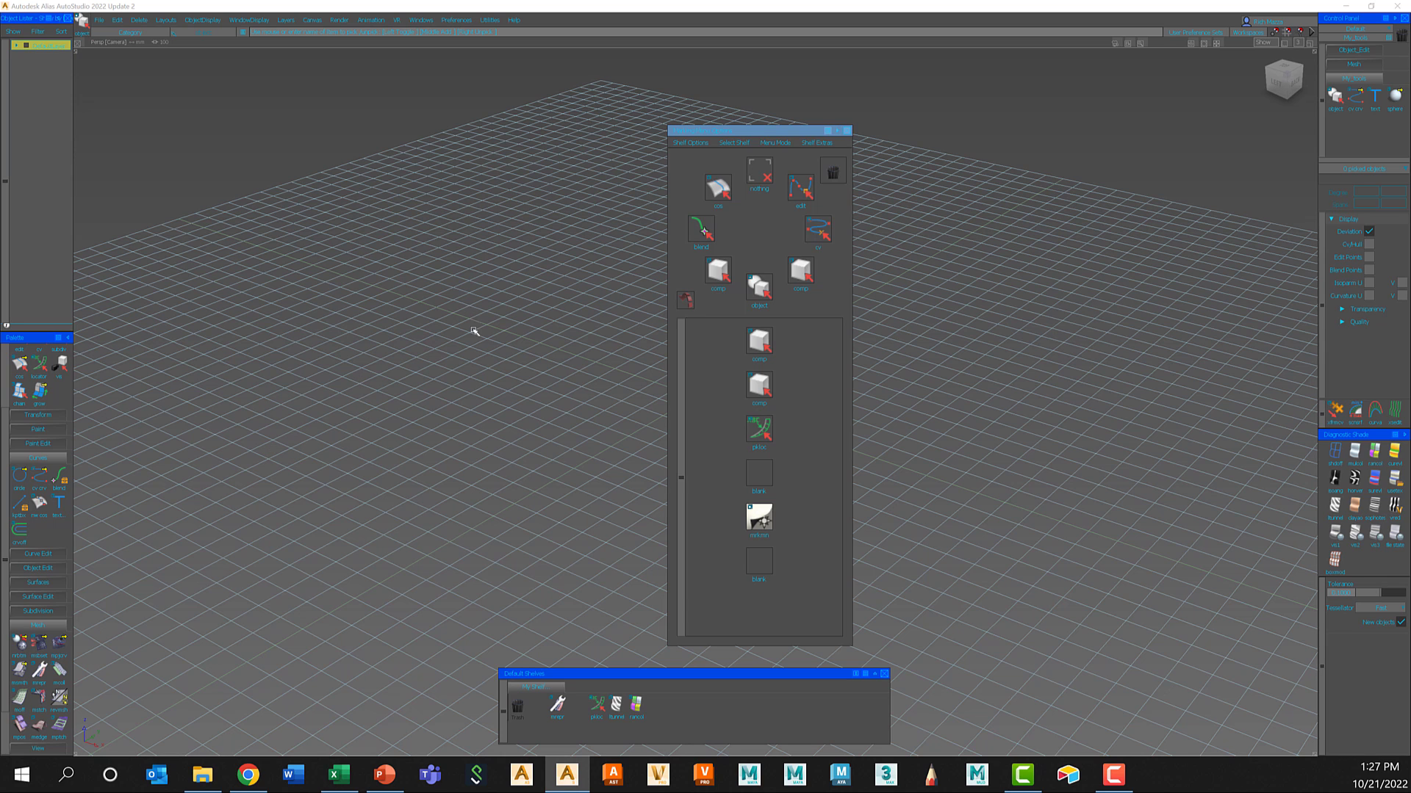
Display the pick marking menu in the viewport and compare its radial and list entries with the editor.
ctrl+shift+click(437, 317)
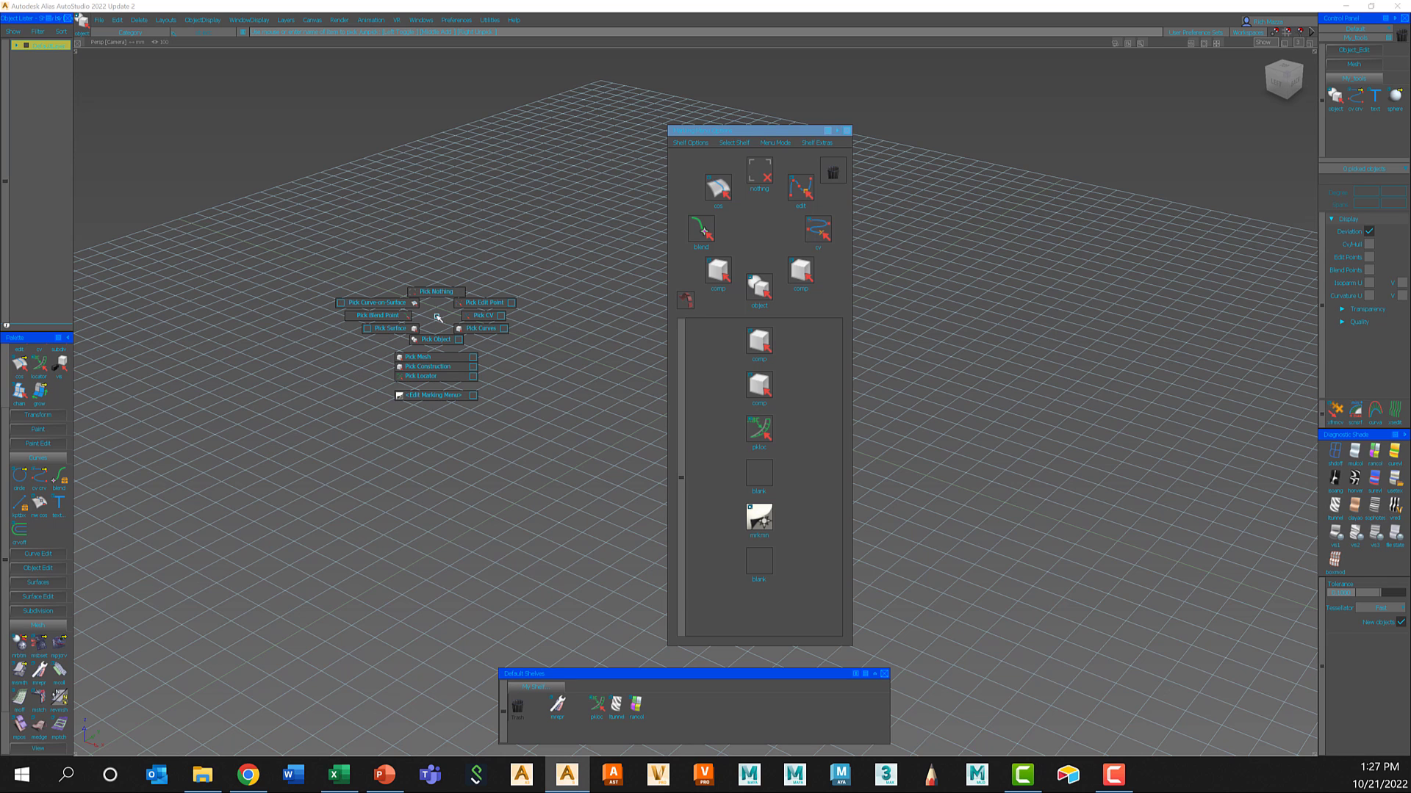
mouse_move(438, 318)
ctrl+shift+mouse_down()
mouse_move(439, 269)
mouse_move(482, 322)
mouse_move(432, 343)
mouse_move(447, 397)
mouse_move(434, 318)
ctrl+shift+mouse_up()
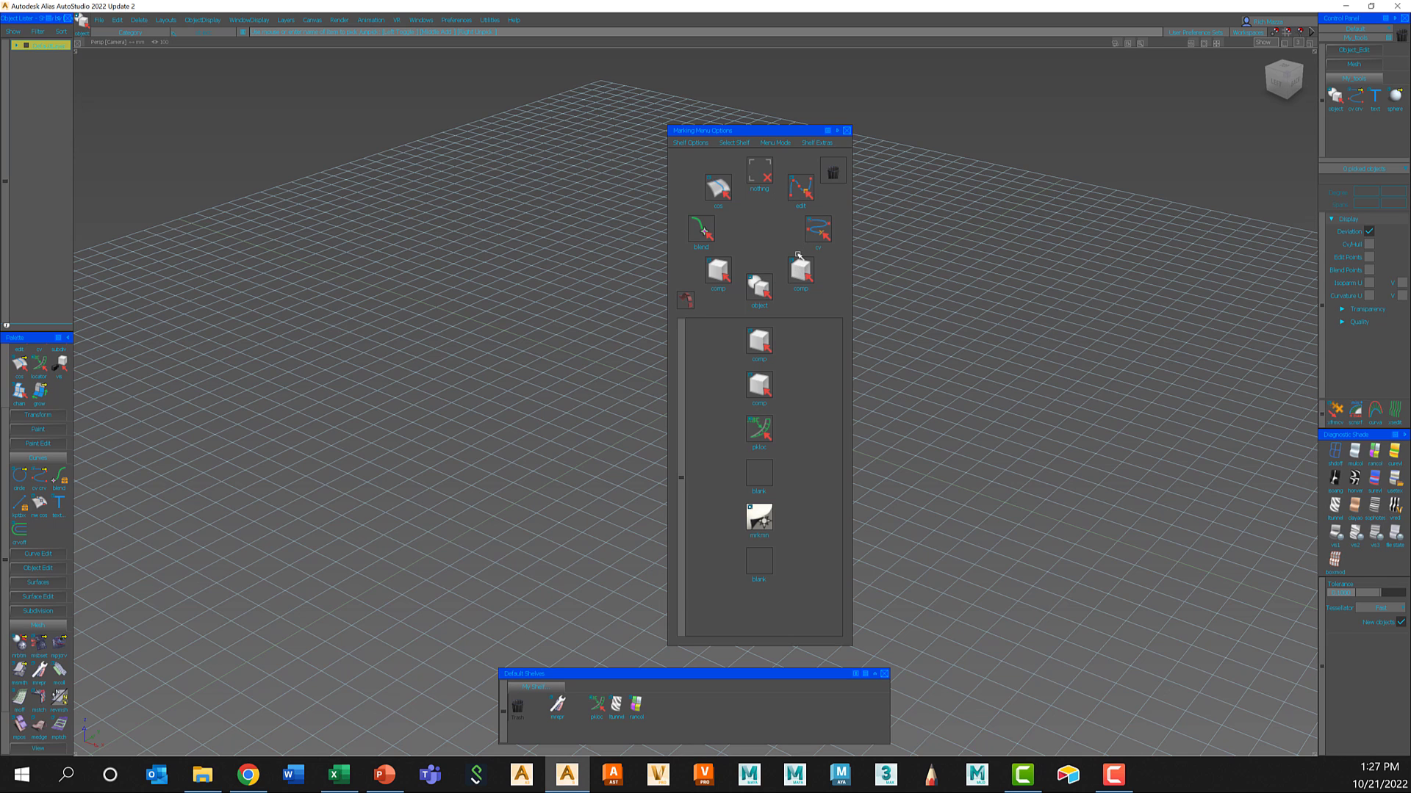
ctrl+shift+click(272, 295)
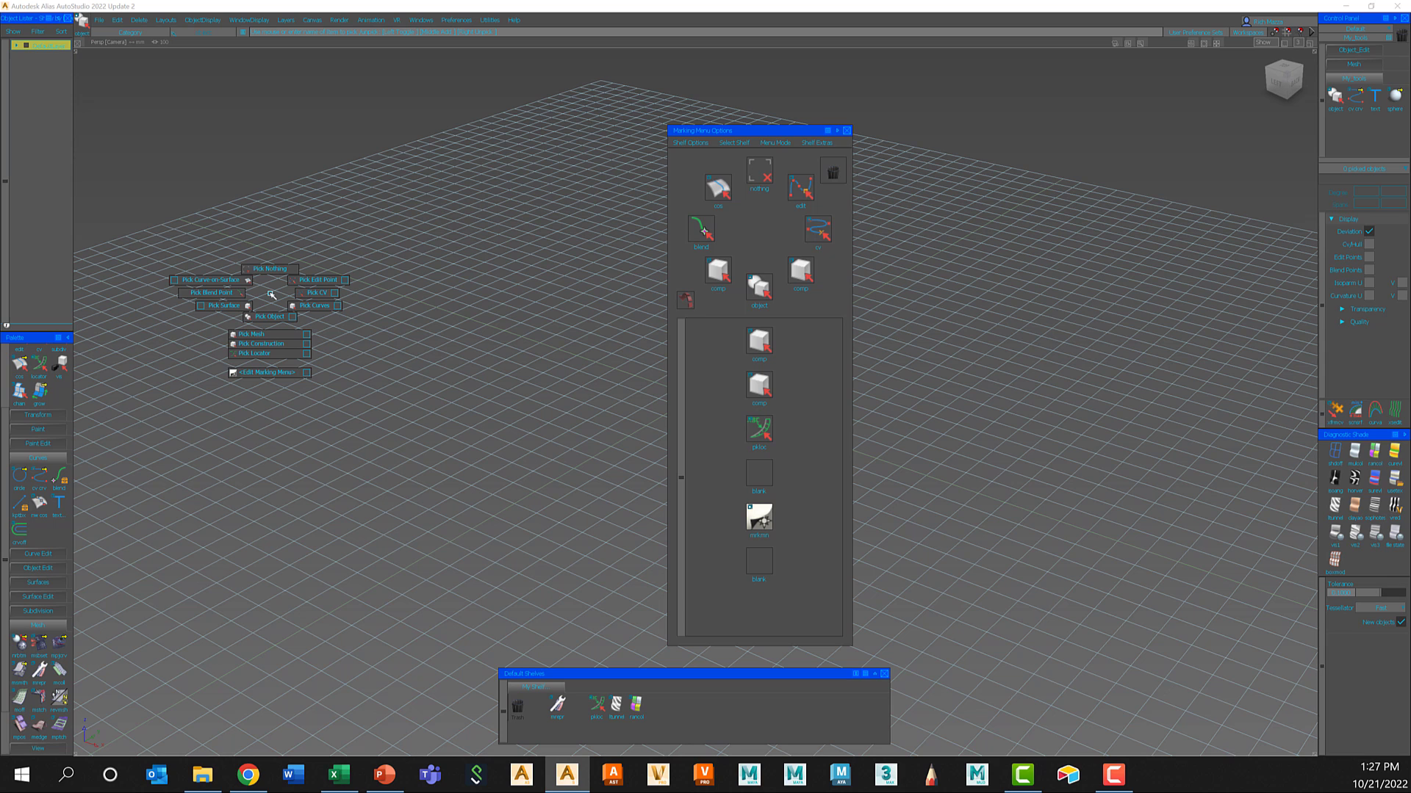
mouse_move(271, 295)
ctrl+shift+mouse_down()
mouse_move(278, 209)
mouse_move(271, 297)
mouse_move(340, 296)
mouse_move(277, 302)
ctrl+shift+mouse_up()
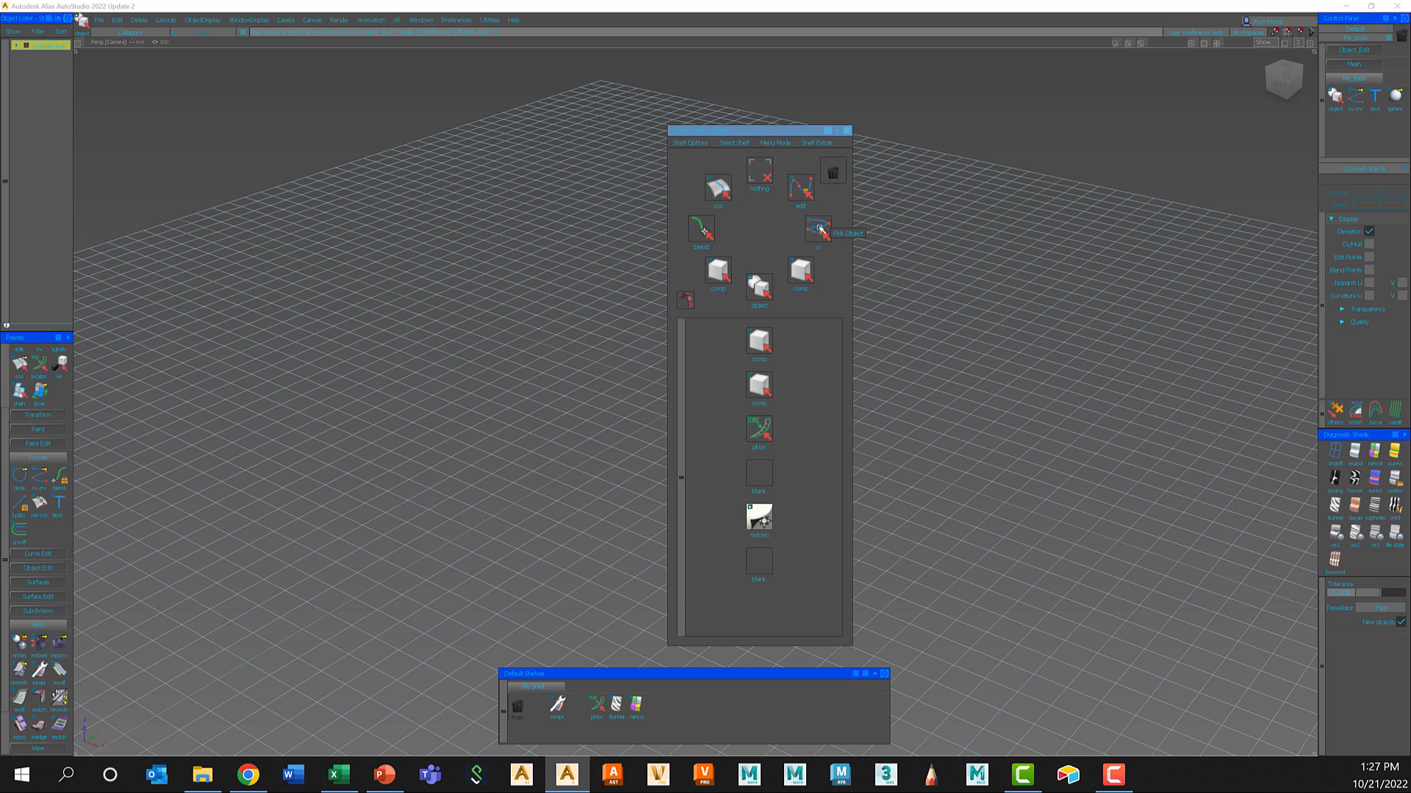
Swap Pick CV and Pick Object in the pick marking menu's radial layout and check the new arrangement in the viewport.
middle_drag(820, 229, 756, 294)
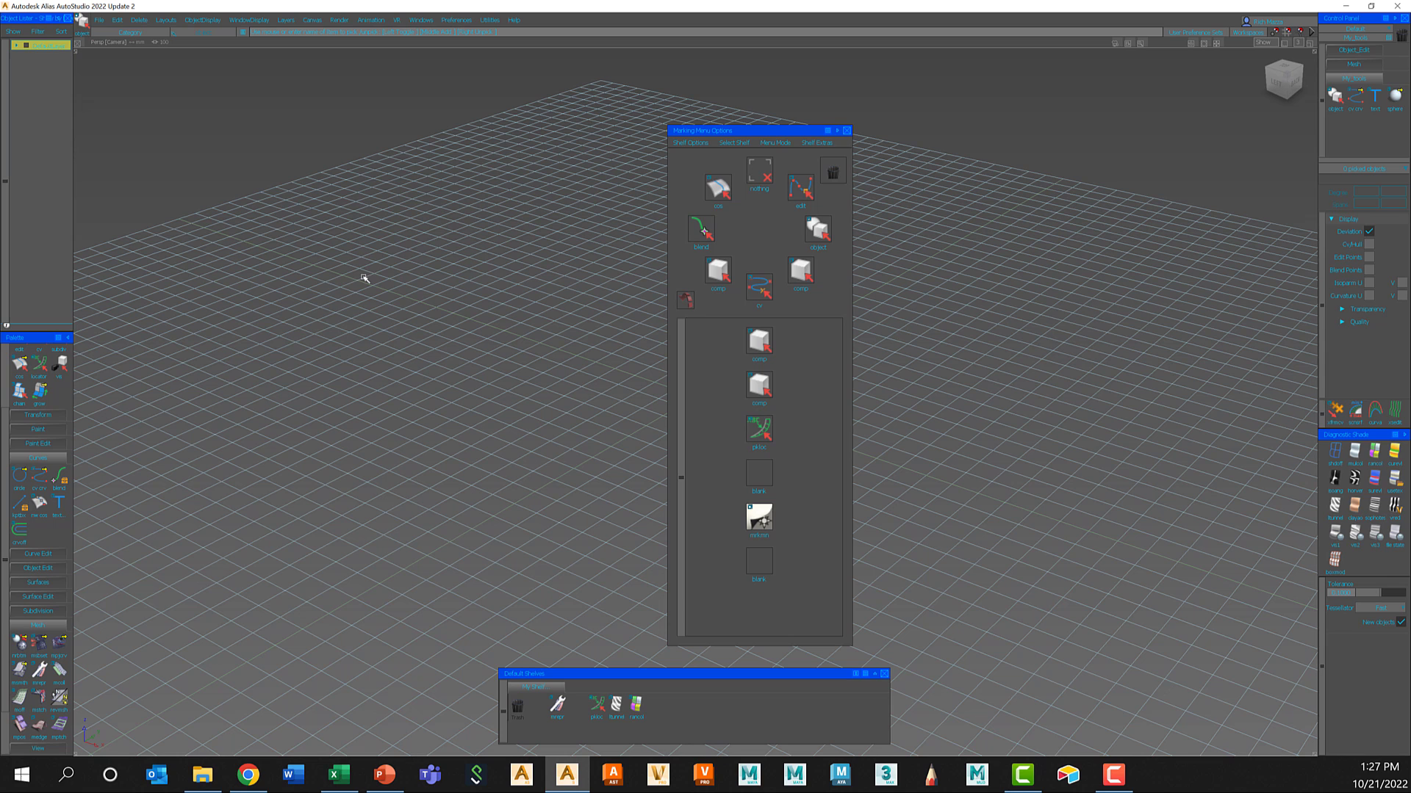
ctrl+shift+click(405, 270)
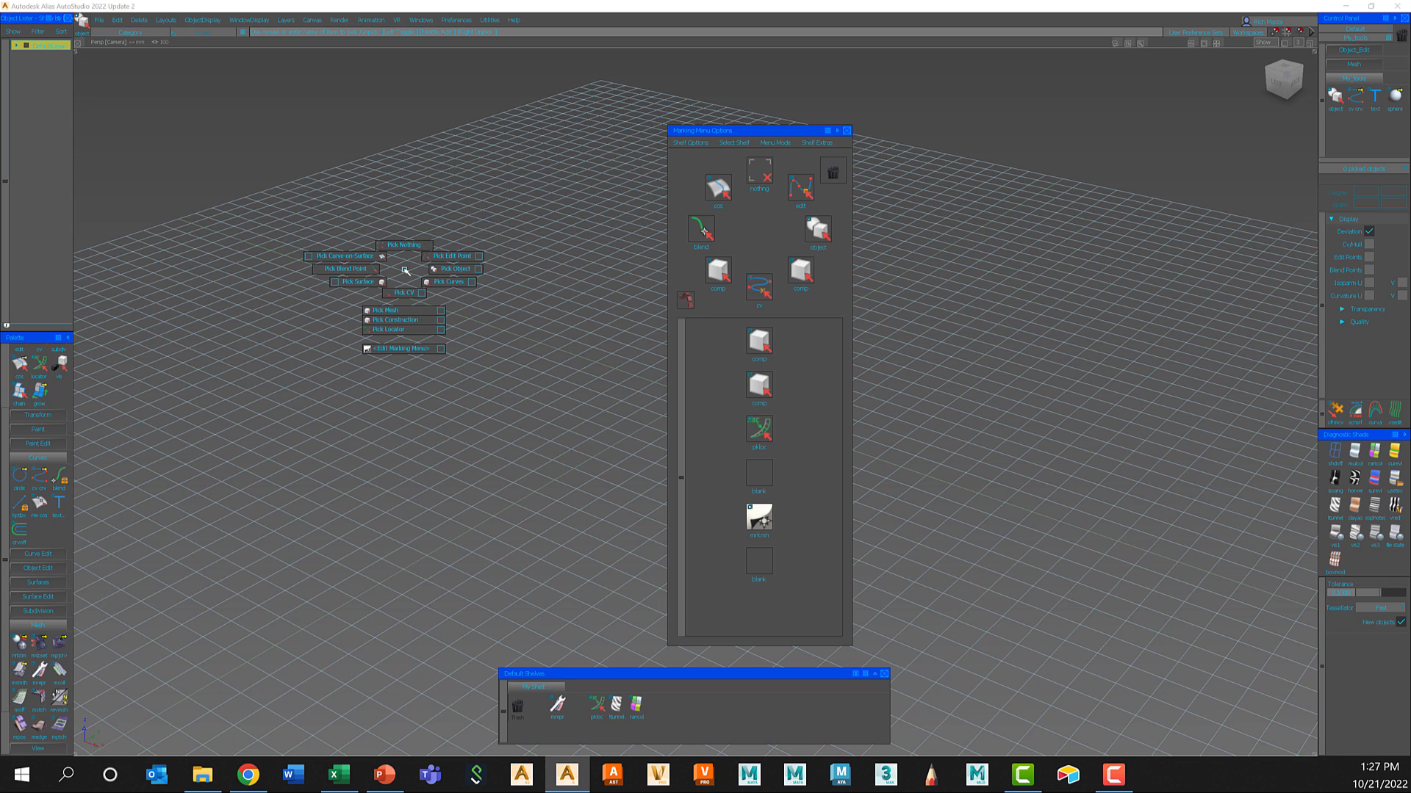
ctrl+shift+drag(405, 271, 463, 273)
ctrl+shift+drag(463, 274, 405, 272)
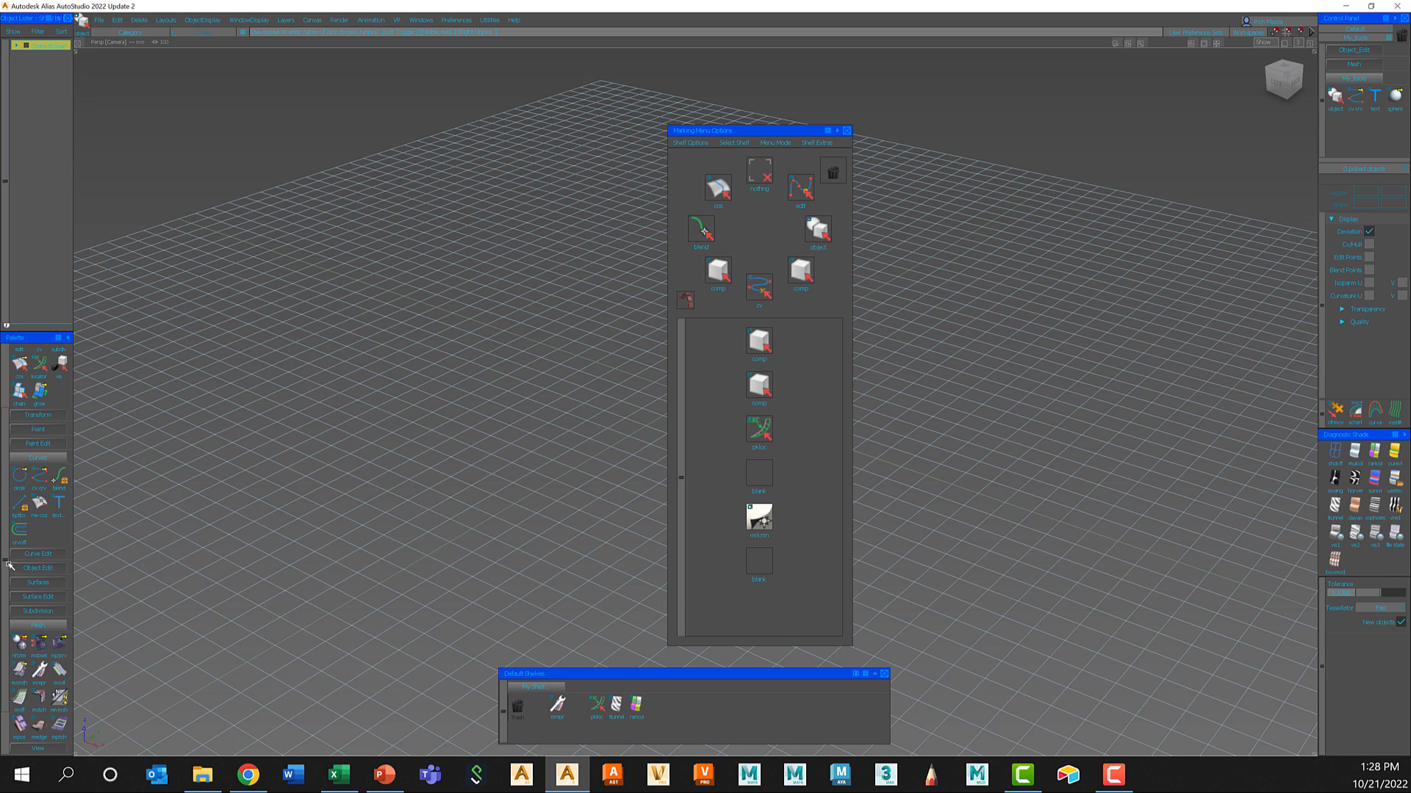
Replace Pick Blend Point with the Pick Template tool in the pick marking menu and check it in the viewport.
scroll(2, 439, up, 2)
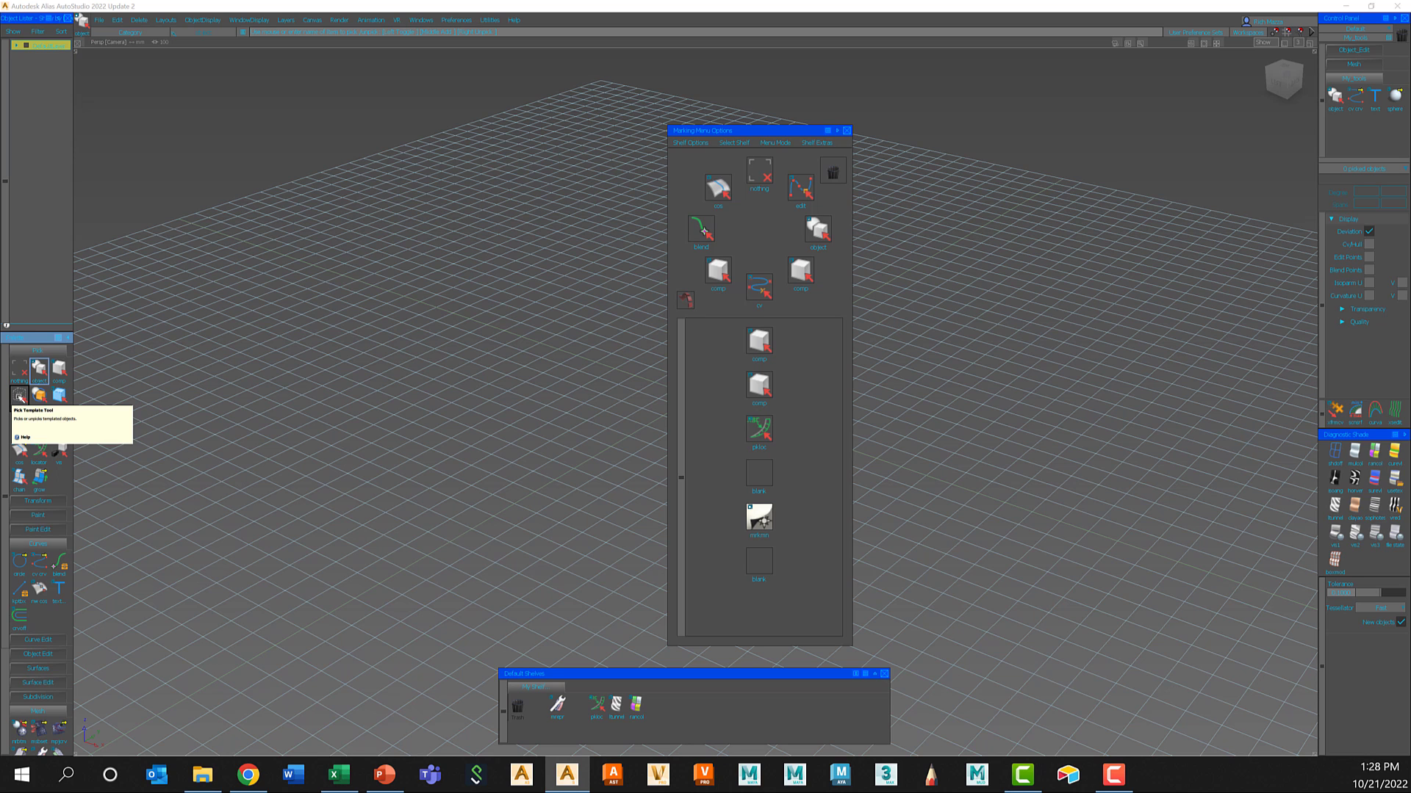
middle_drag(20, 396, 700, 232)
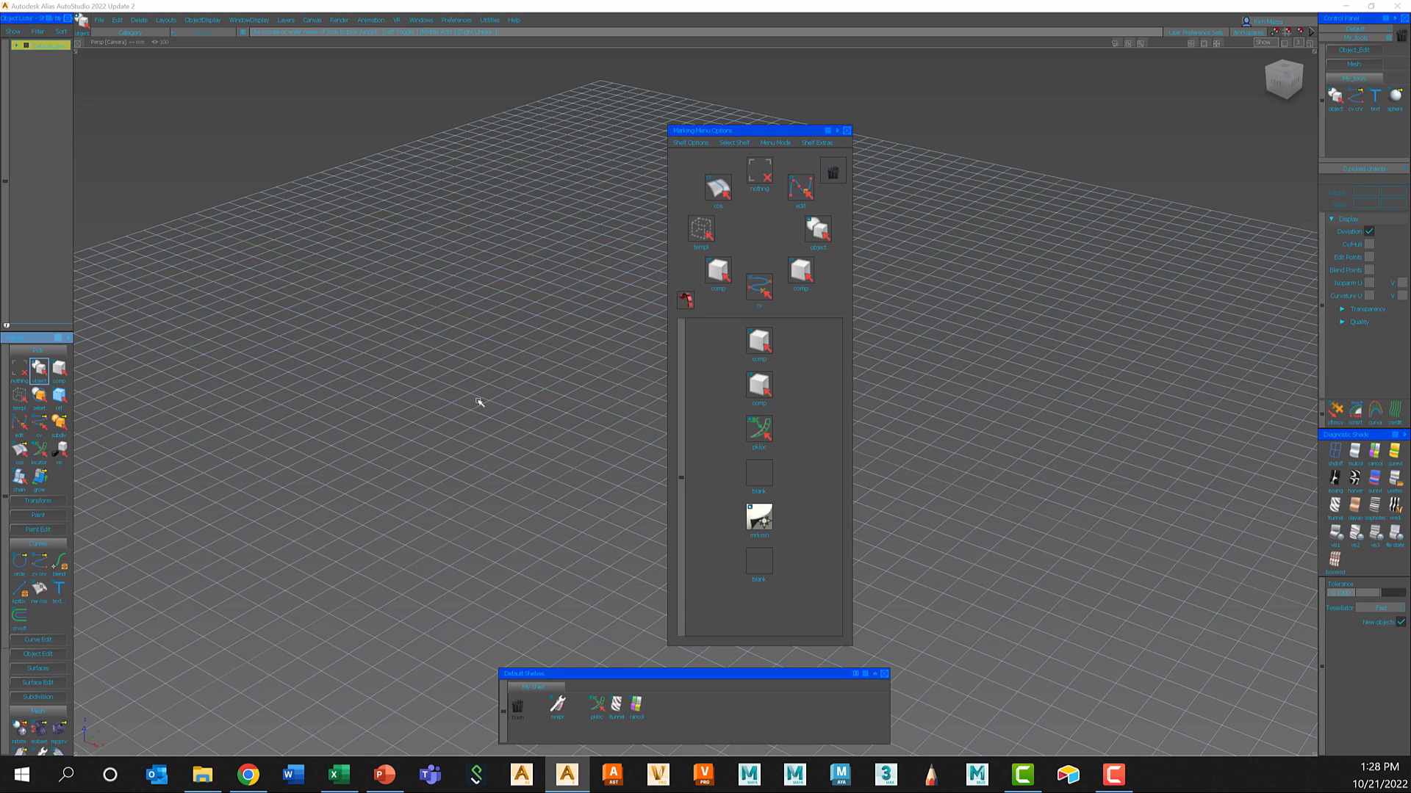
alt+shift+drag(479, 401, 404, 327)
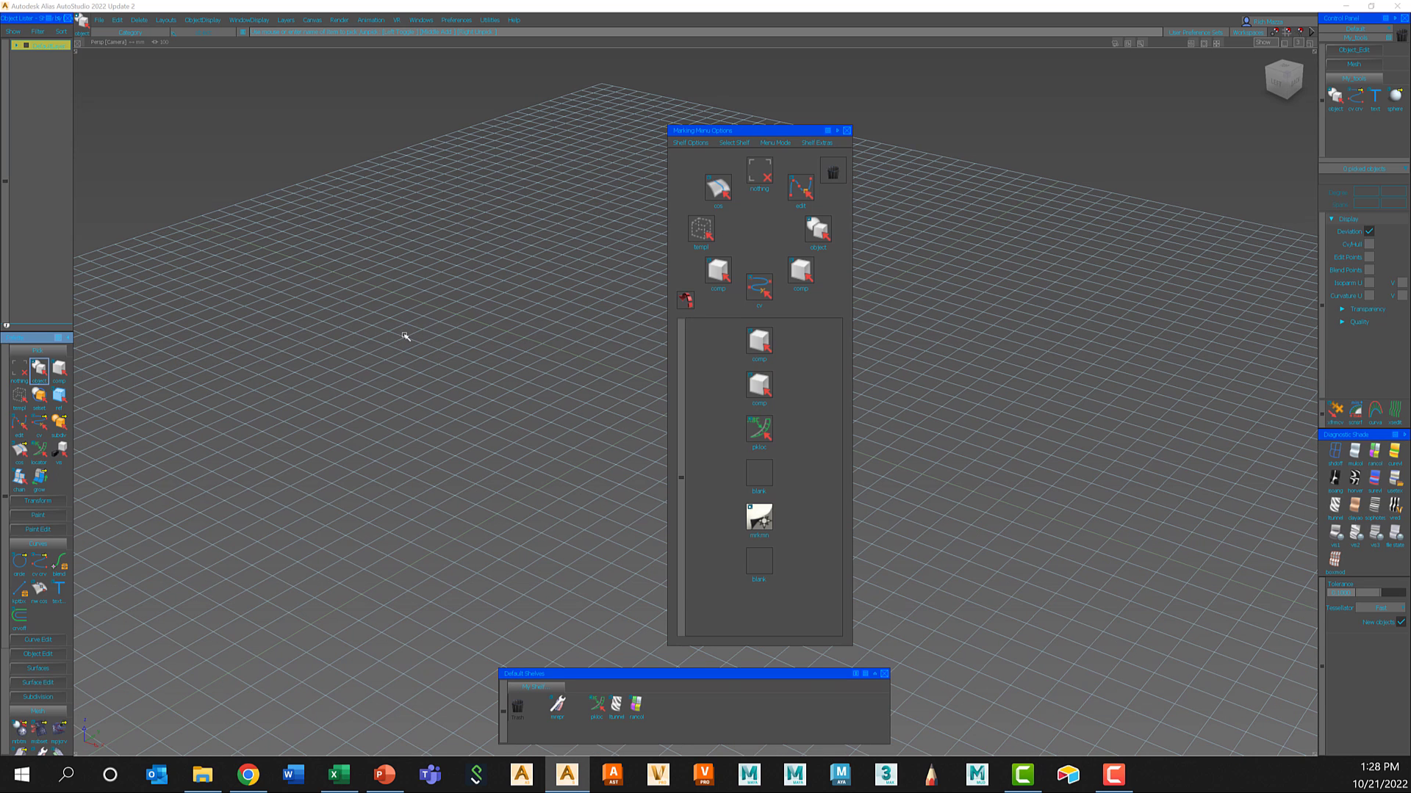
ctrl+shift+click(450, 318)
mouse_move(450, 318)
ctrl+shift+mouse_down()
mouse_move(404, 321)
mouse_move(451, 317)
mouse_move(446, 298)
mouse_move(471, 305)
mouse_move(461, 327)
mouse_move(447, 294)
ctrl+shift+mouse_up()
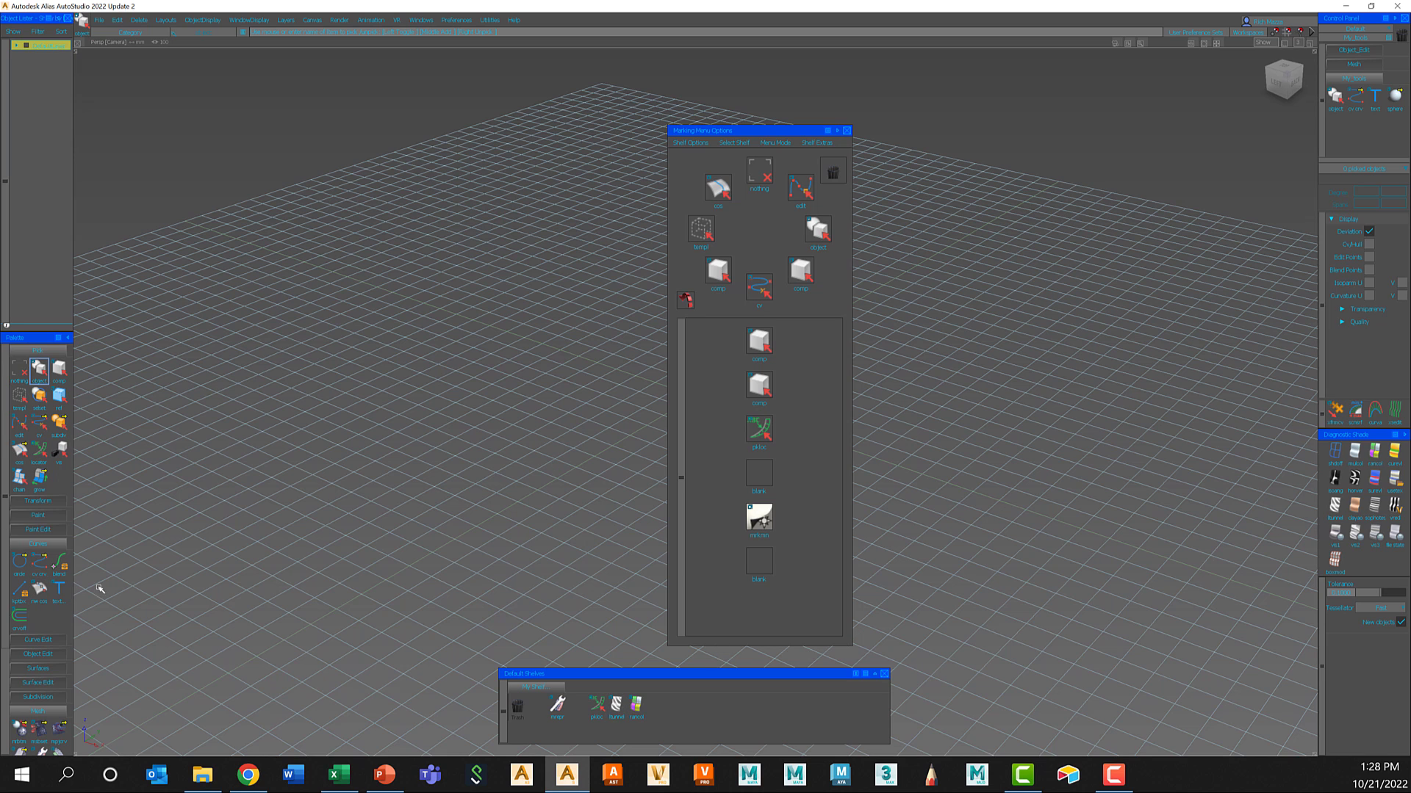
Add the Text, curve offset and Planar surface tools to the pick marking menu's lower list and check them in the viewport.
middle_drag(60, 591, 768, 569)
middle_drag(19, 618, 761, 477)
click(38, 669)
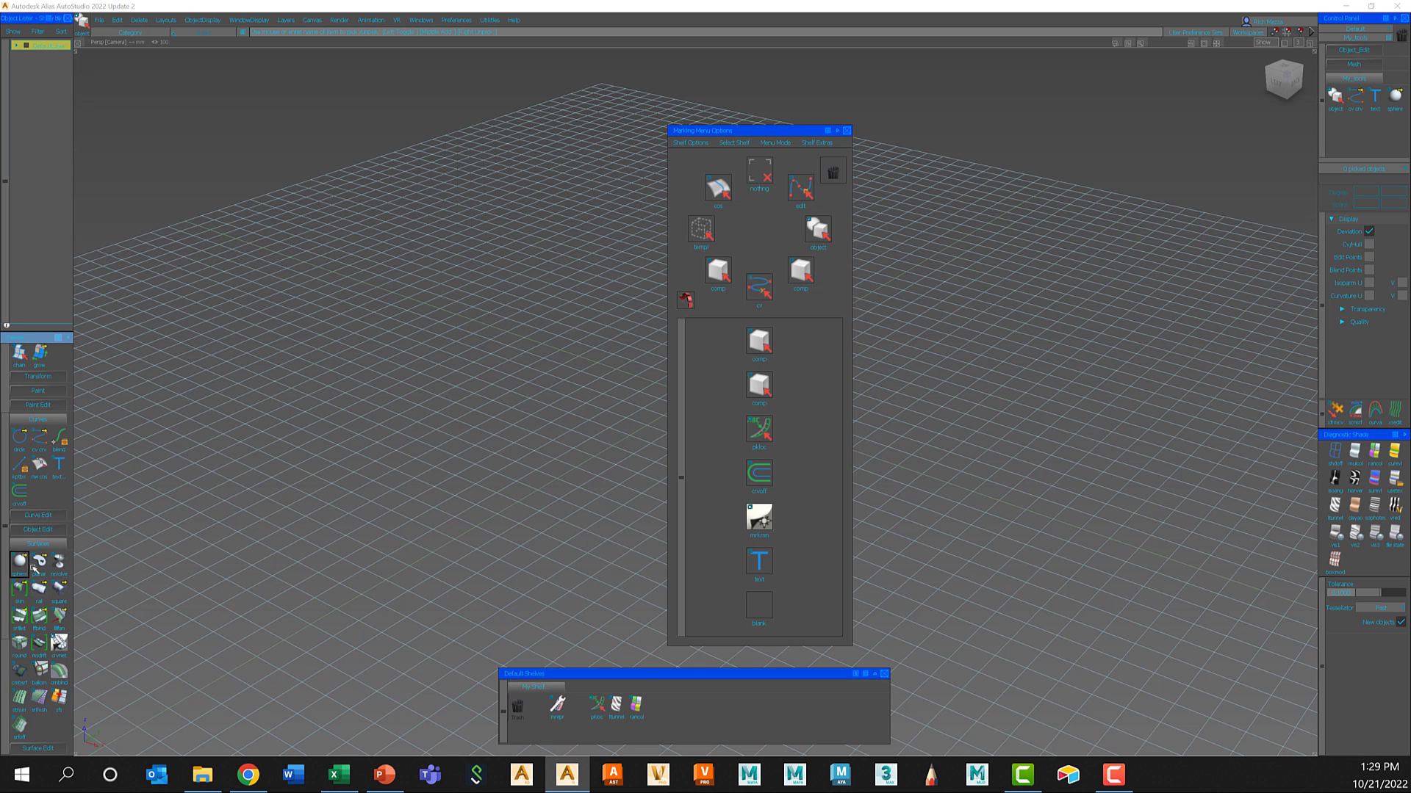
mouse_move(38, 565)
middle_down()
mouse_move(487, 570)
mouse_move(759, 612)
middle_up()
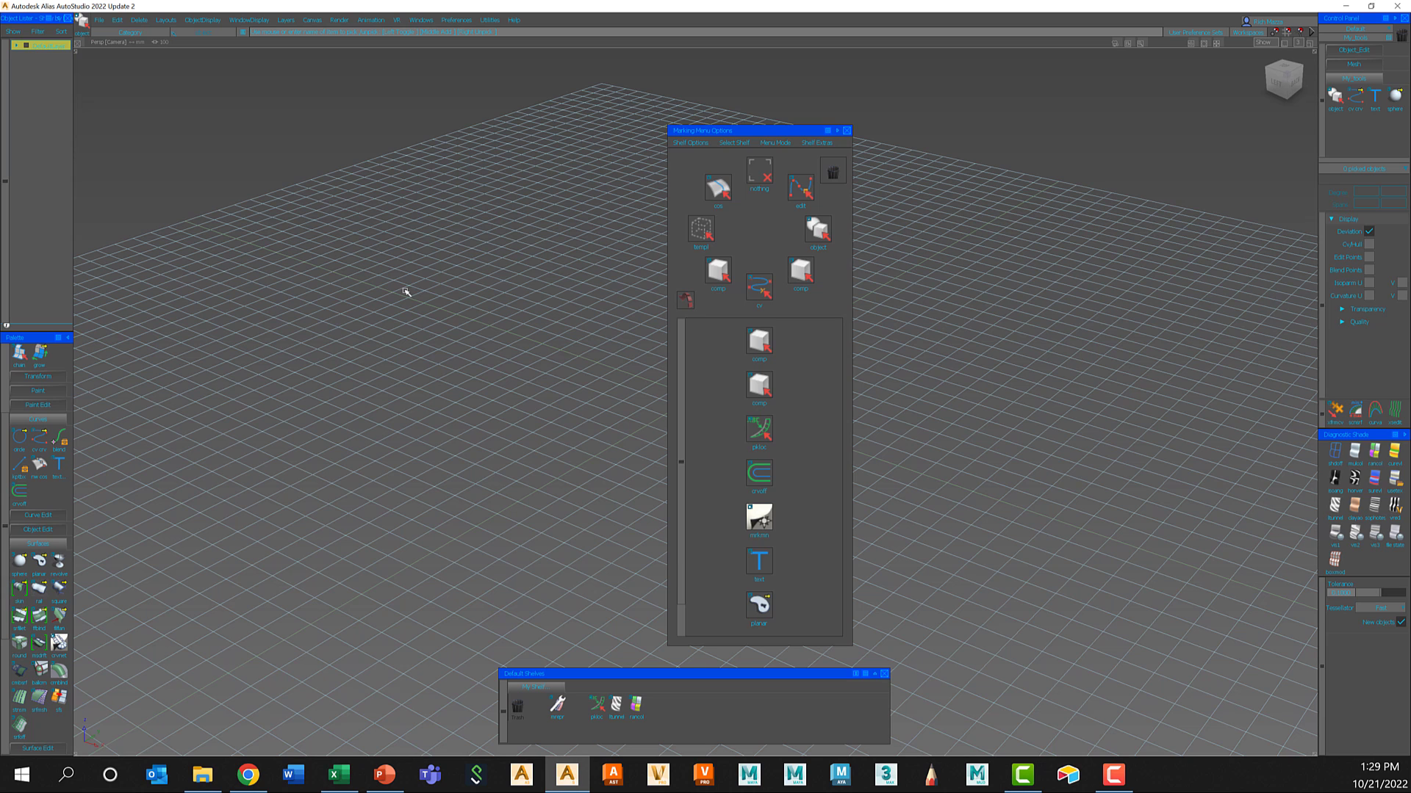
ctrl+shift+click(374, 257)
ctrl+shift+drag(374, 257, 383, 357)
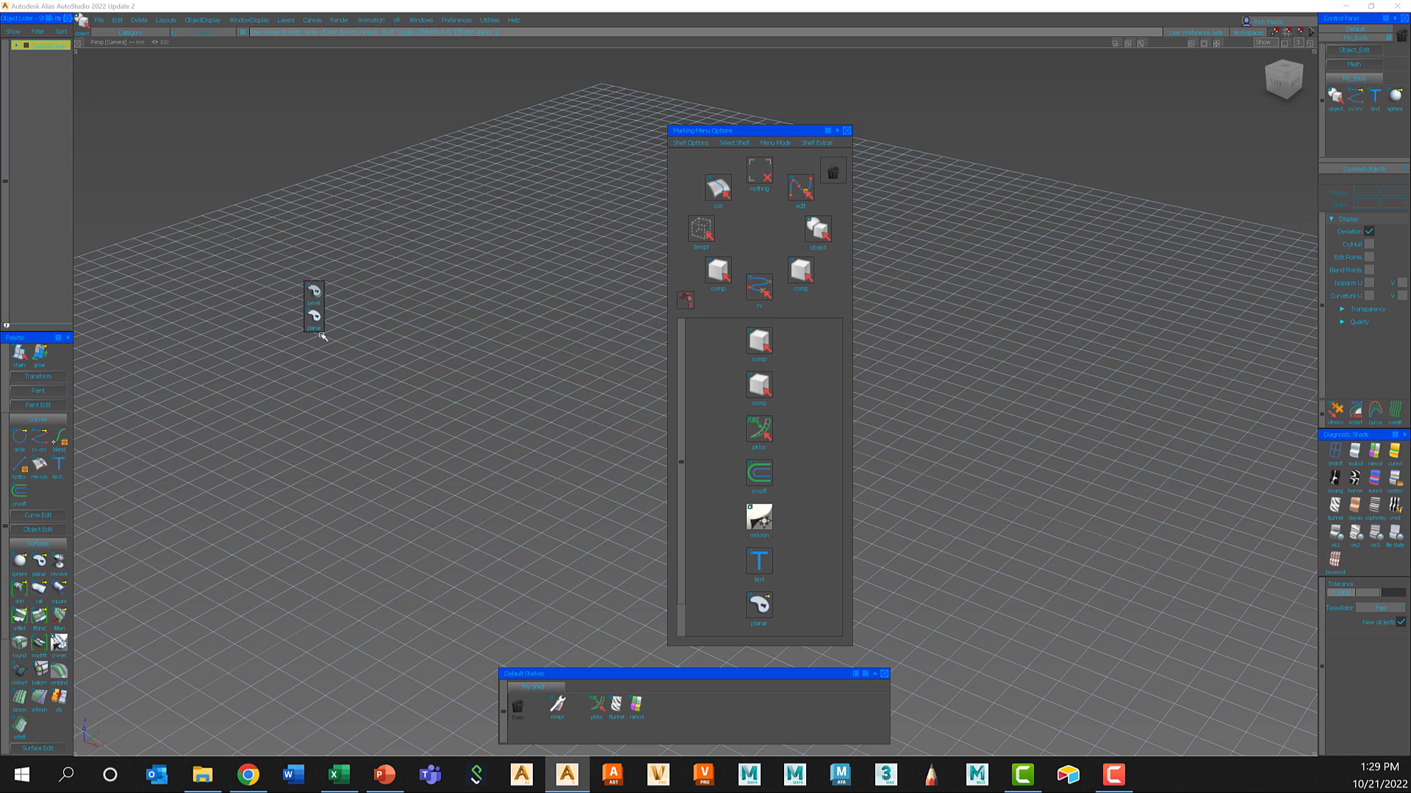
click(430, 288)
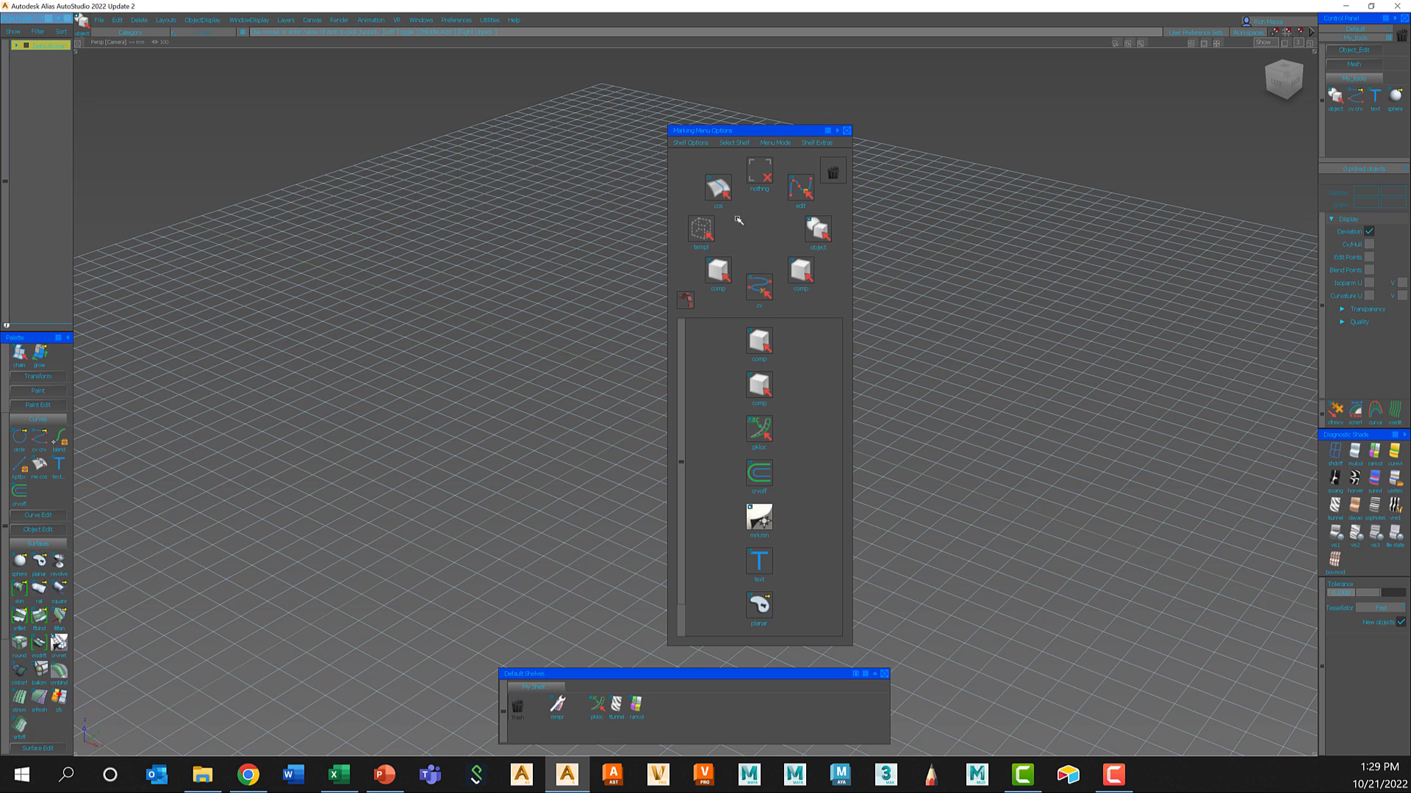
Display the transform marking menu and the display-controls marking menu in the viewport.
ctrl+shift+click(421, 291)
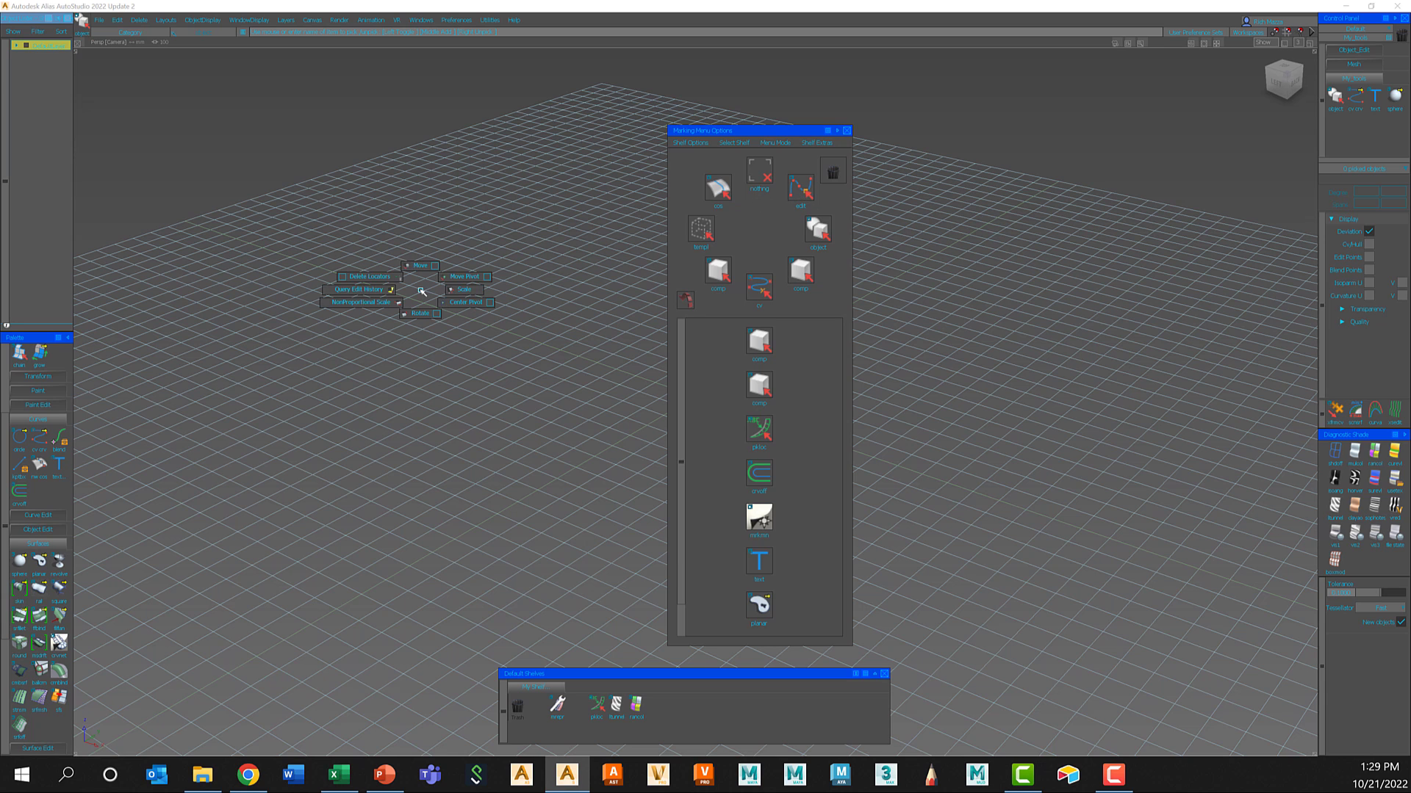
ctrl+shift+click(419, 291)
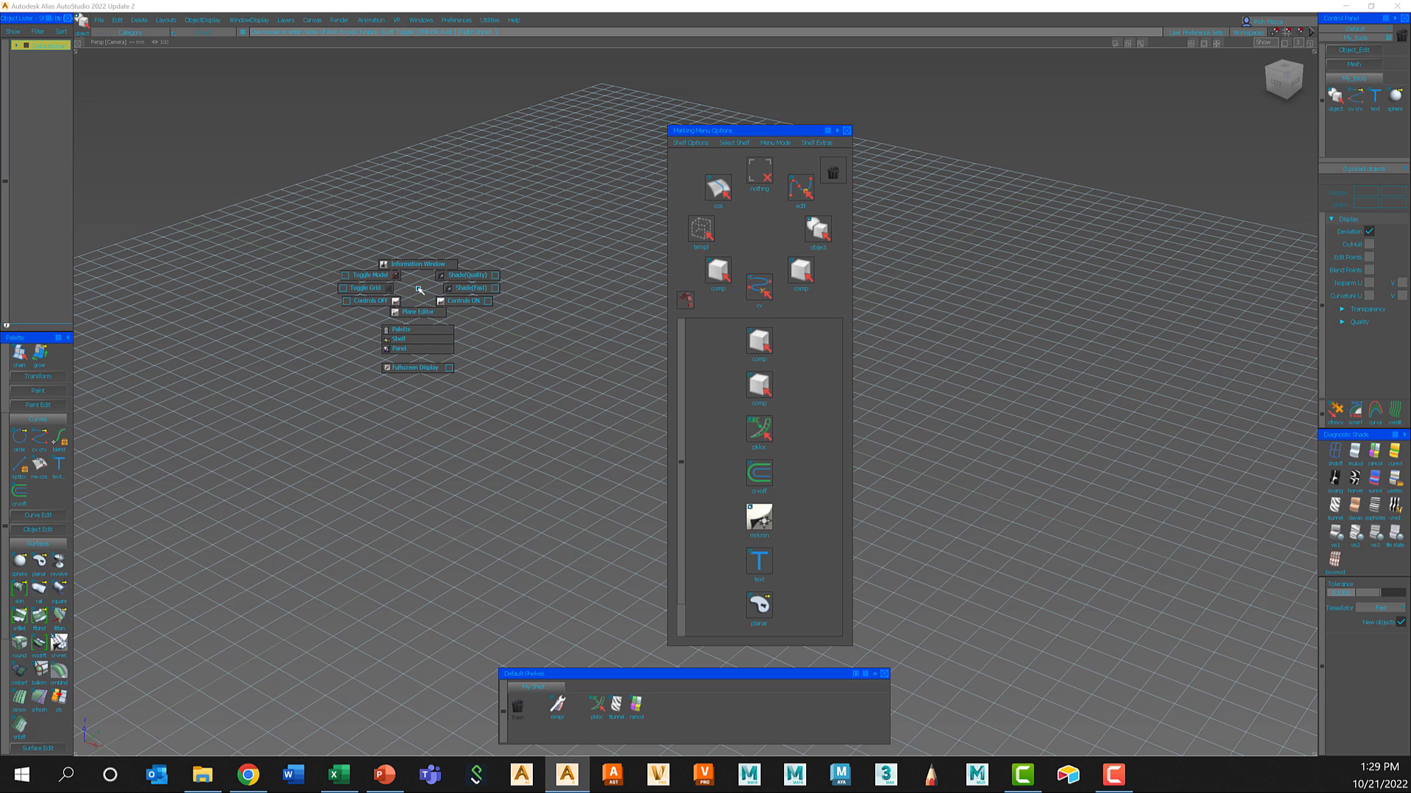
click(842, 147)
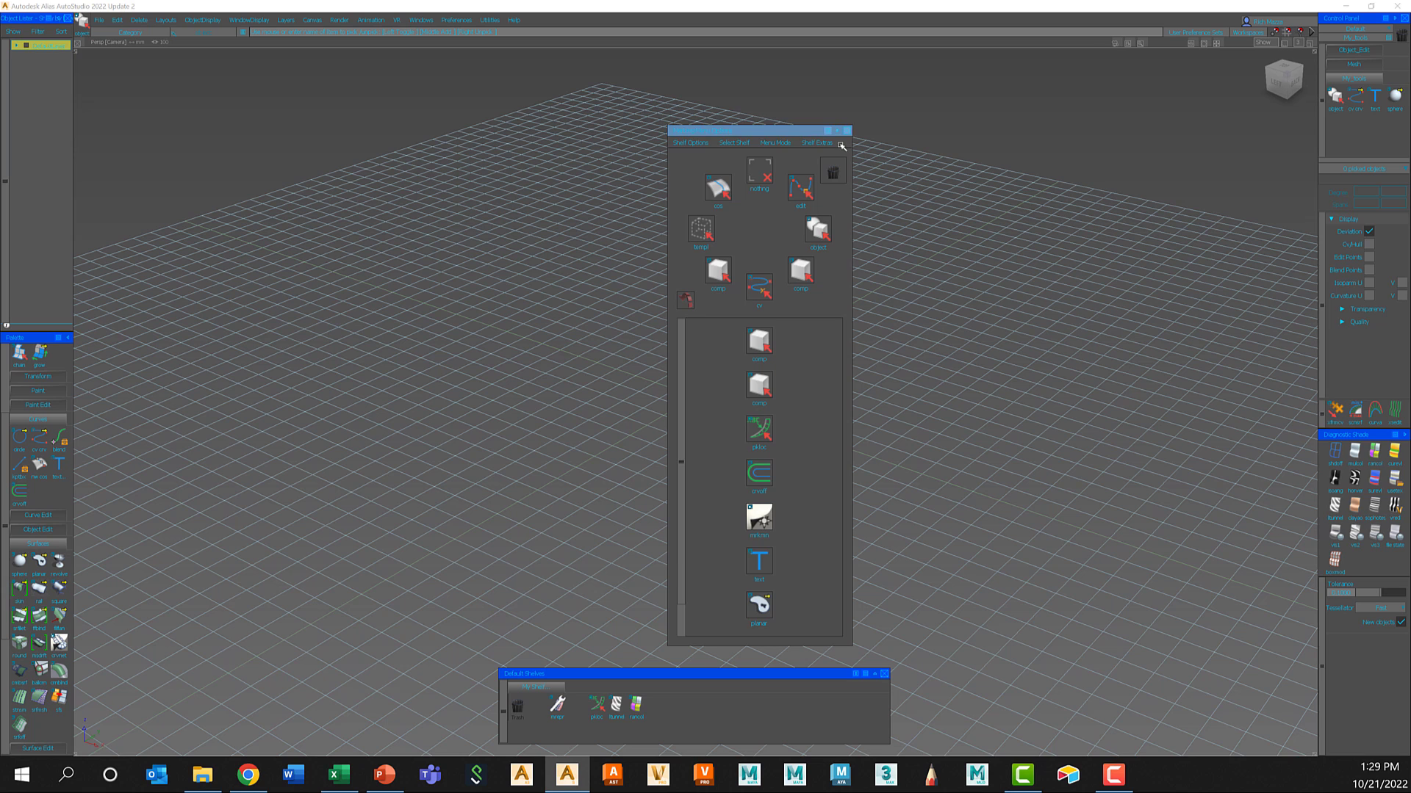
Open the Shelf Extras and switch the marking menu editor to the Middle Mouse Button shelf.
click(817, 142)
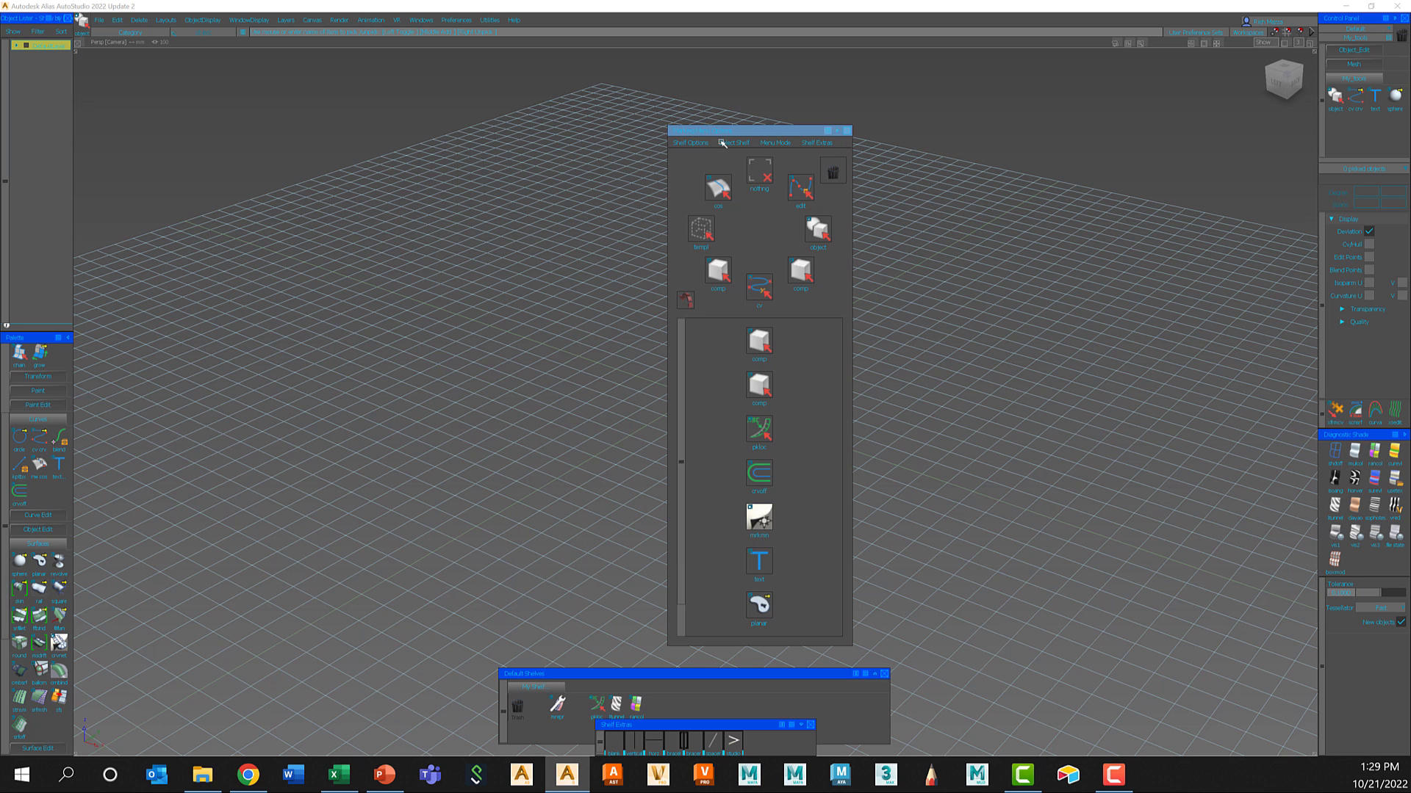
click(722, 143)
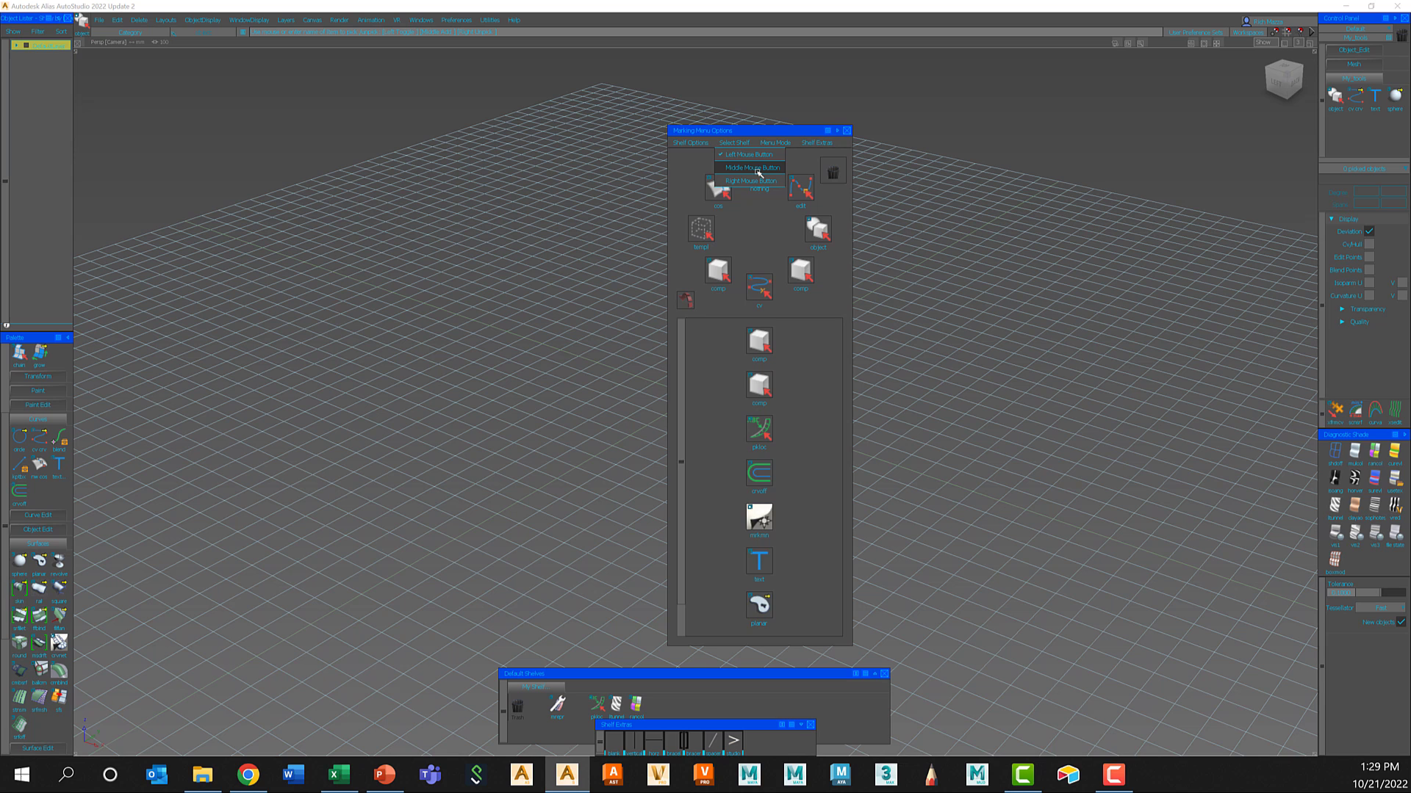
click(759, 168)
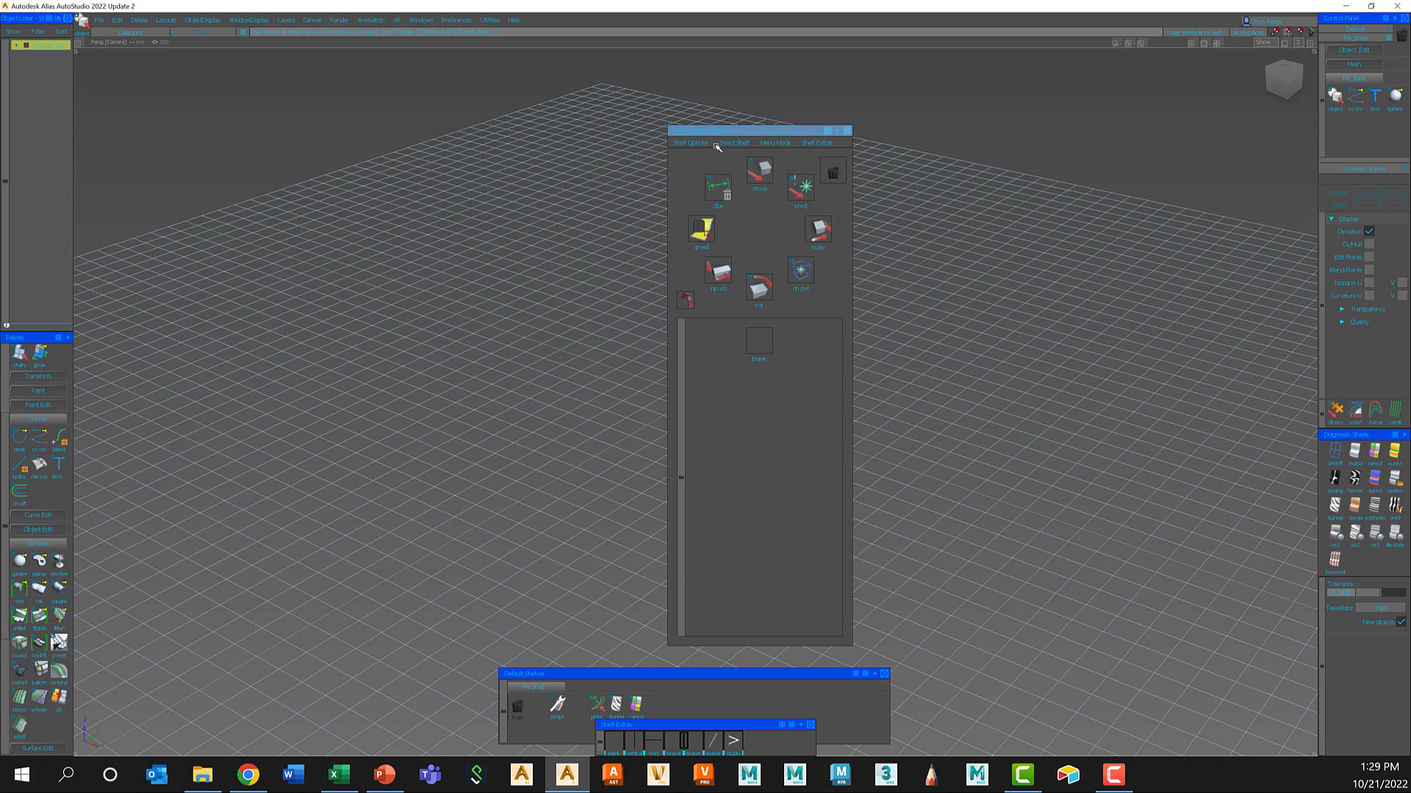
click(716, 146)
click(204, 540)
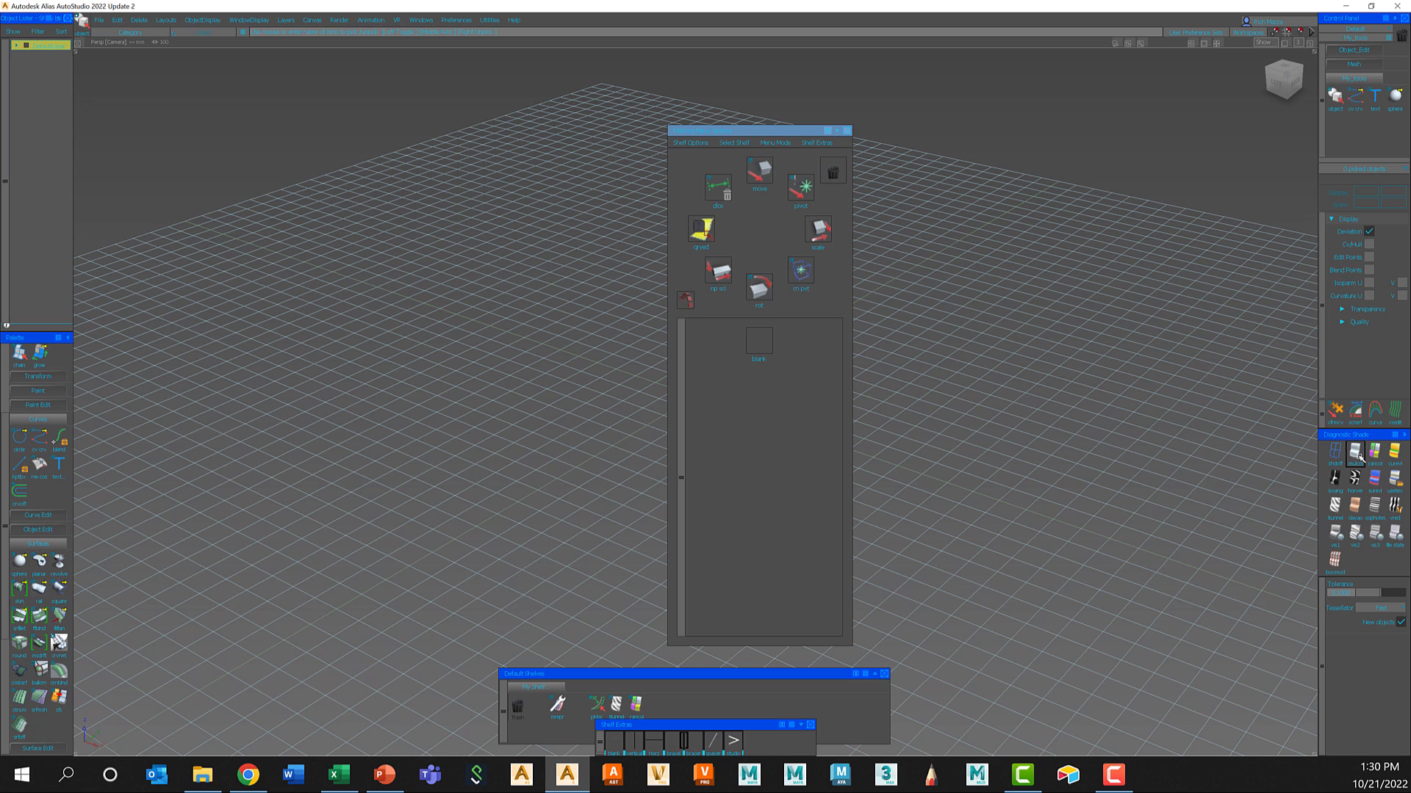
Add the multi-color, shade-off and clay diagnostic shades to the transform marking menu's lower list and test the menu in the viewport.
middle_drag(1354, 451, 761, 342)
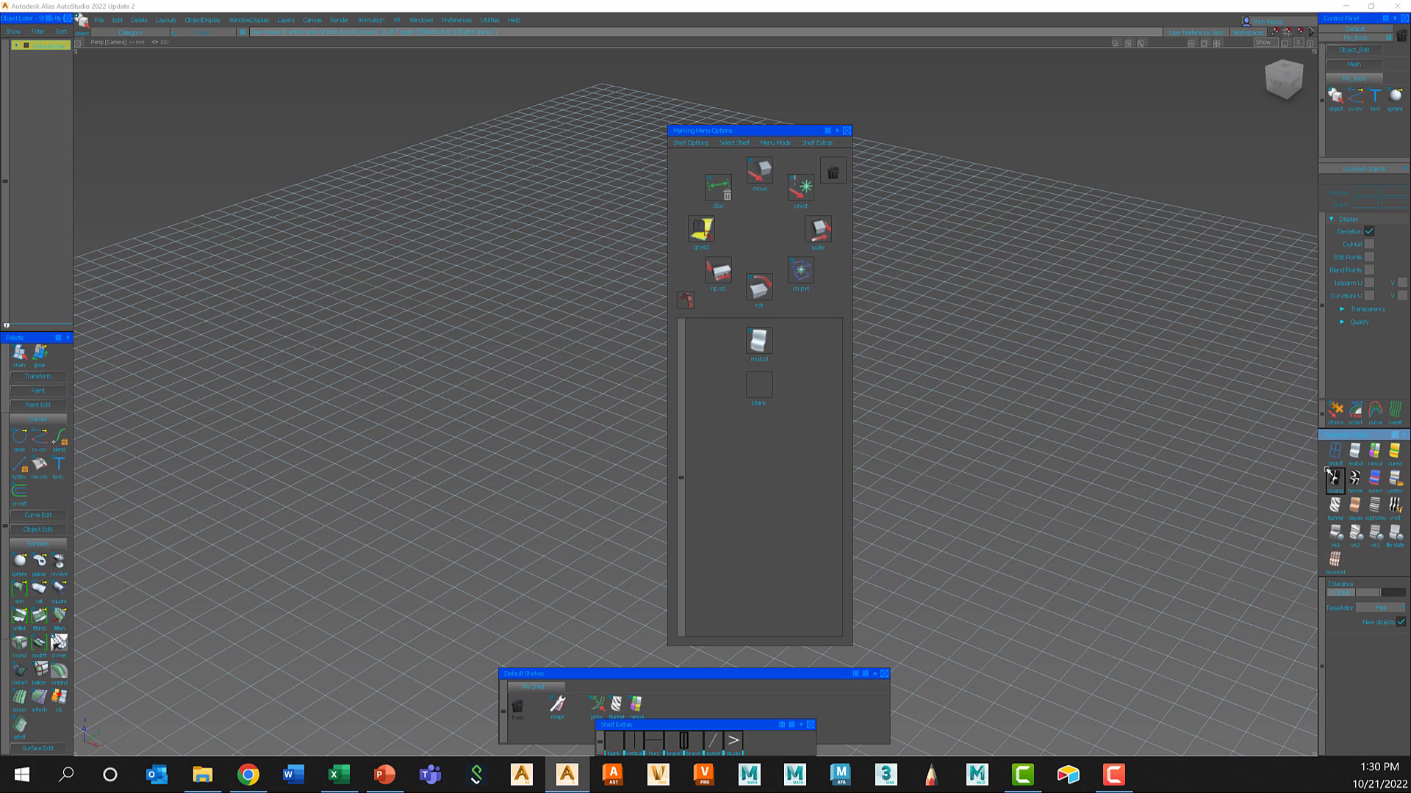
middle_drag(1334, 453, 763, 386)
middle_drag(1354, 505, 760, 433)
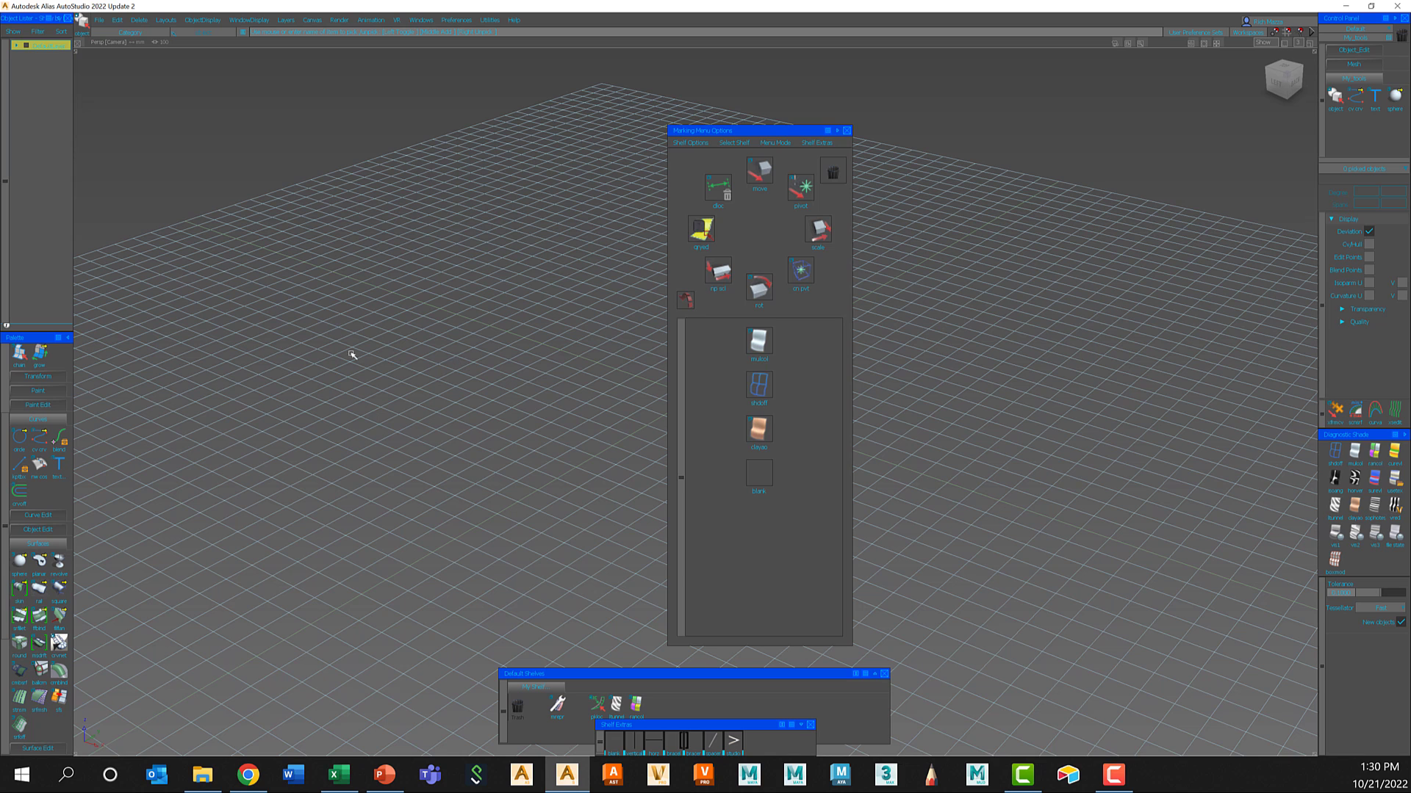
mouse_move(364, 346)
ctrl+shift+mouse_down()
mouse_move(327, 362)
mouse_move(358, 397)
mouse_move(348, 384)
mouse_move(362, 353)
ctrl+shift+mouse_up()
mouse_move(363, 353)
ctrl+shift+middle_down()
mouse_move(369, 409)
mouse_move(369, 355)
mouse_move(359, 369)
ctrl+shift+middle_up()
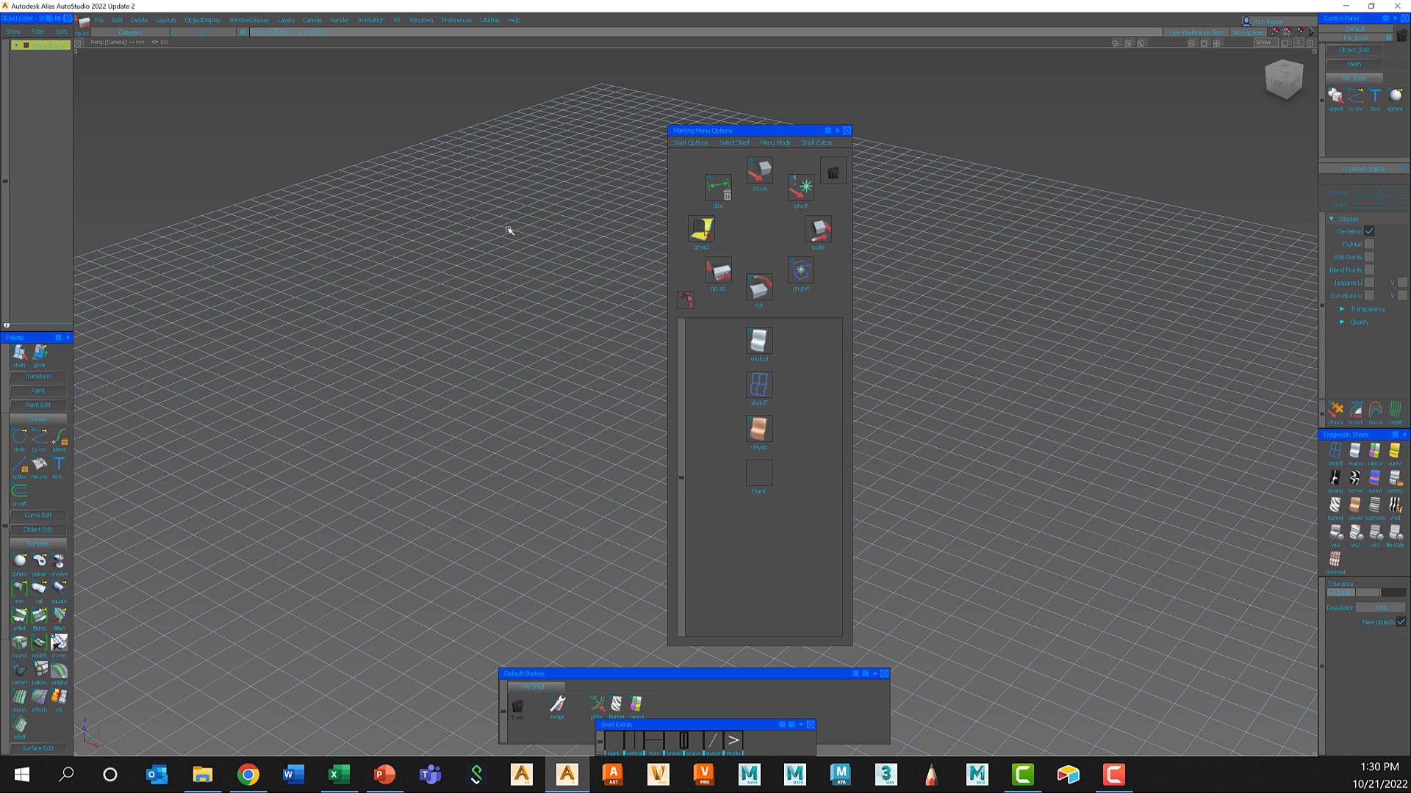